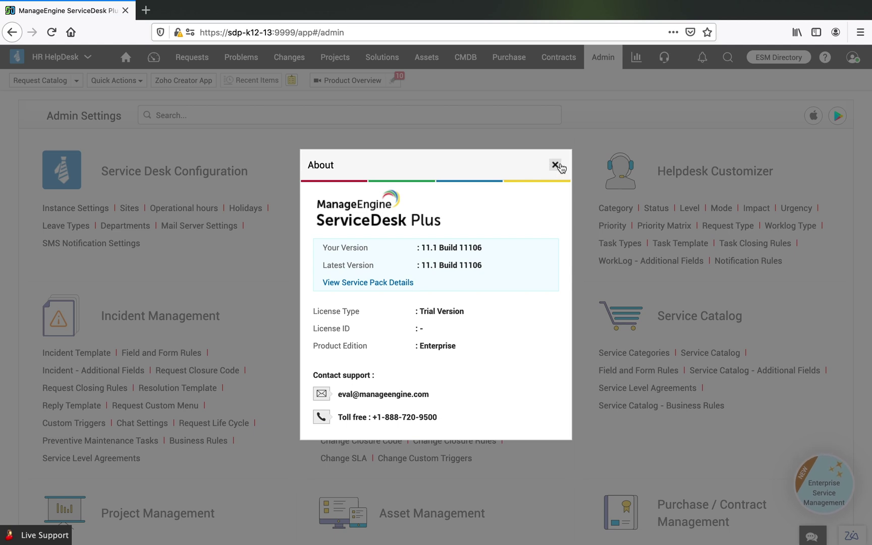
Close the About dialog after confirming version 11.1 Build 11106
click(555, 165)
scroll(337, 202, down, 1)
Set the Incoming tab's Authentication Type to OAuth in Mail Server Settings and open the OAuth Admin Guide
click(231, 207)
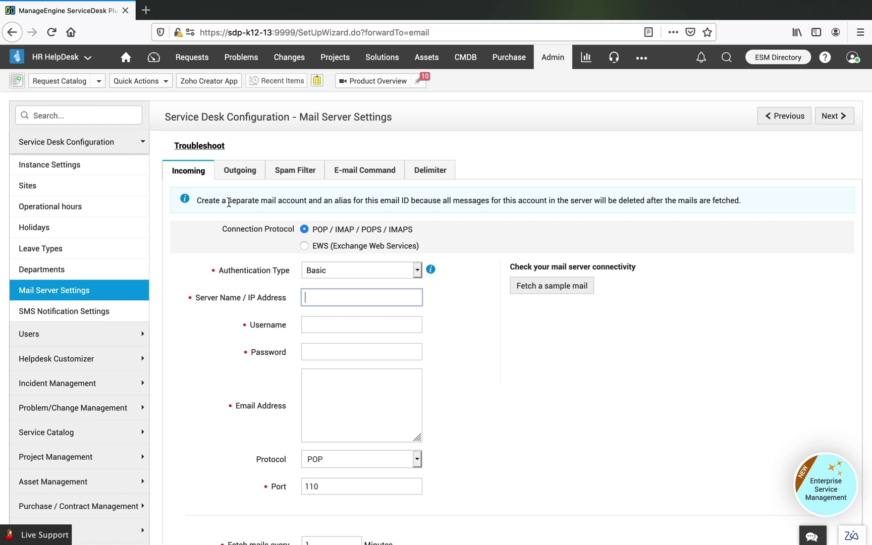
scroll(228, 202, down, 1)
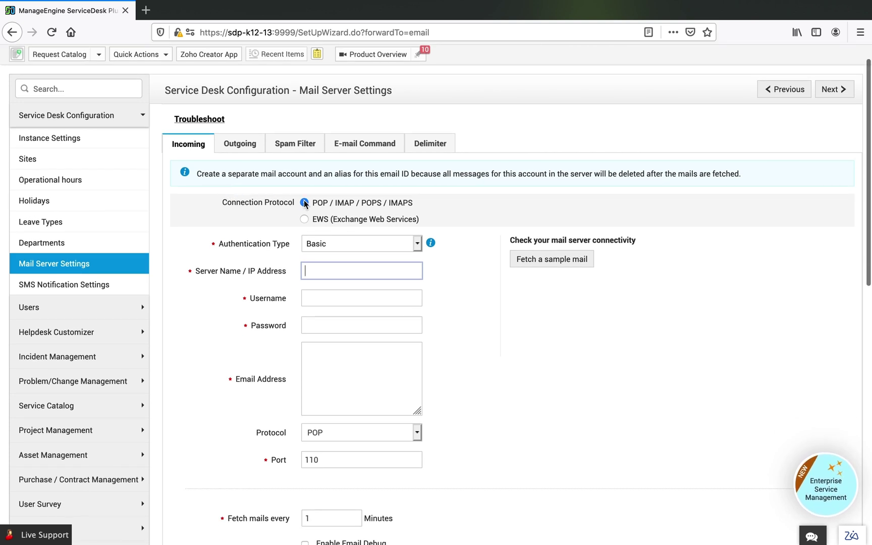
click(315, 246)
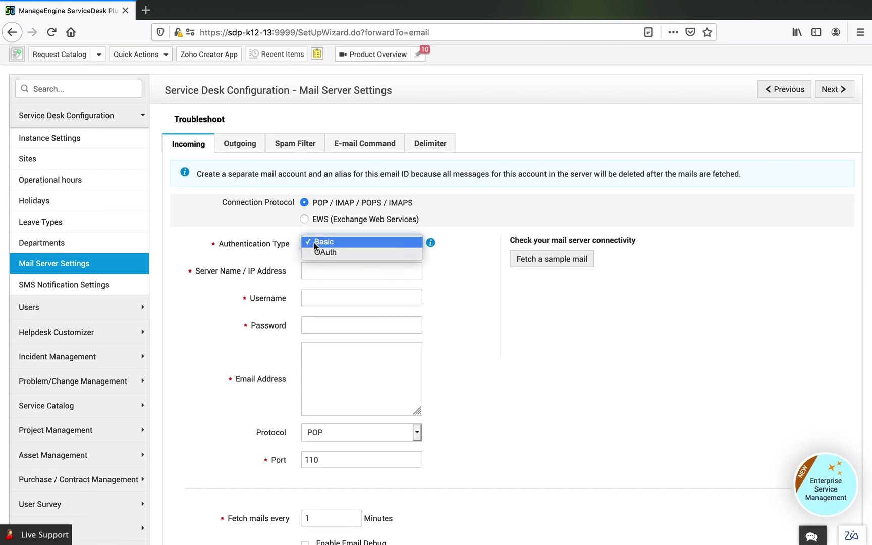
click(319, 254)
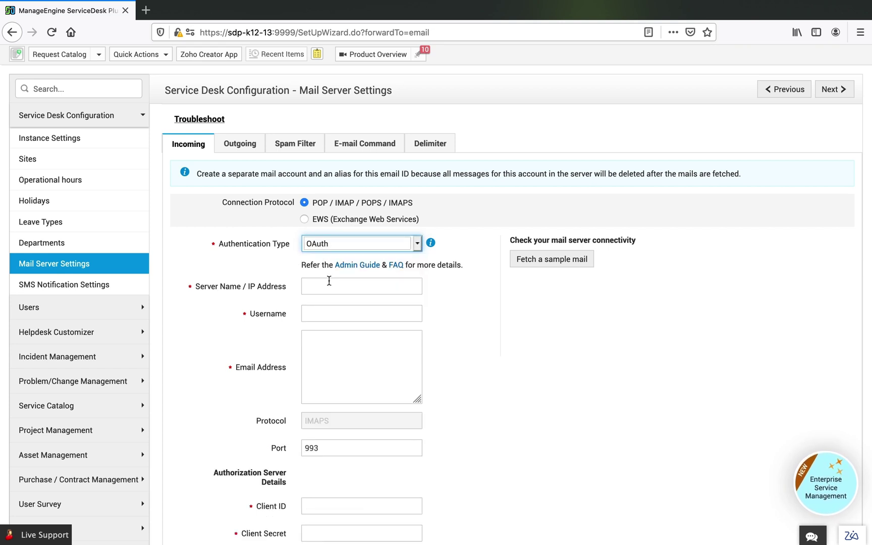
click(353, 266)
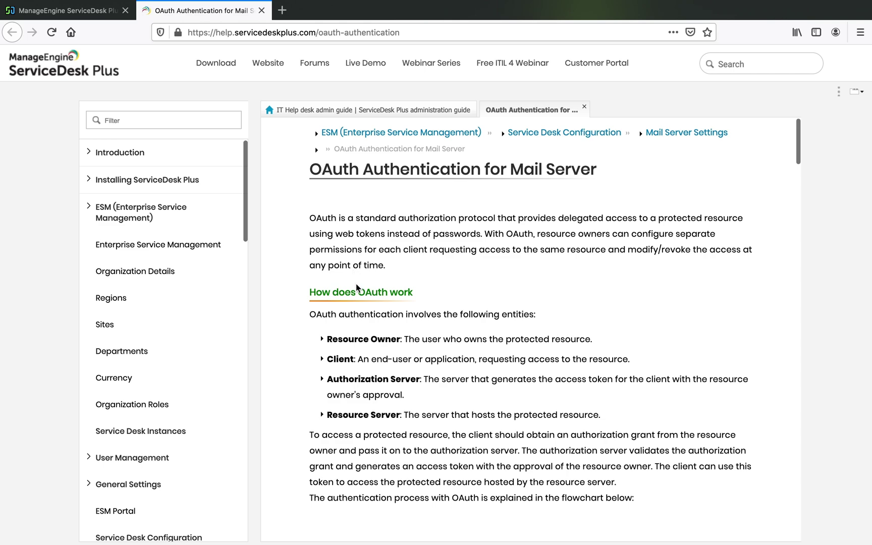
Scroll the OAuth help article past the flowchart to the Incoming Mail Server Settings steps
scroll(356, 283, down, 4)
scroll(355, 284, down, 6)
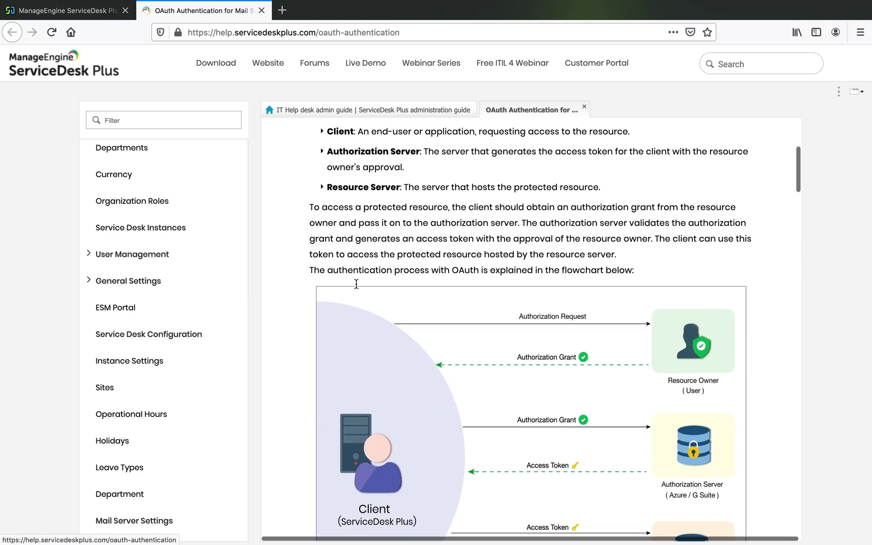
scroll(356, 284, down, 8)
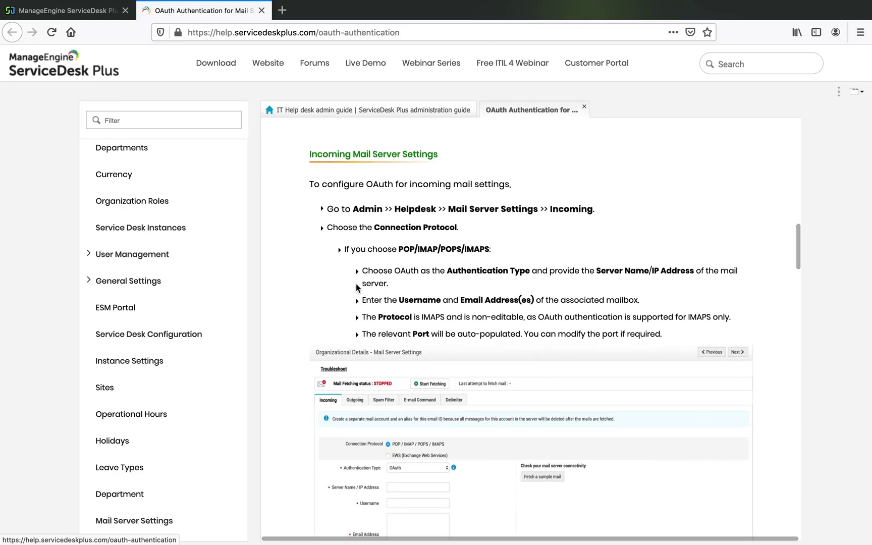
scroll(356, 283, down, 4)
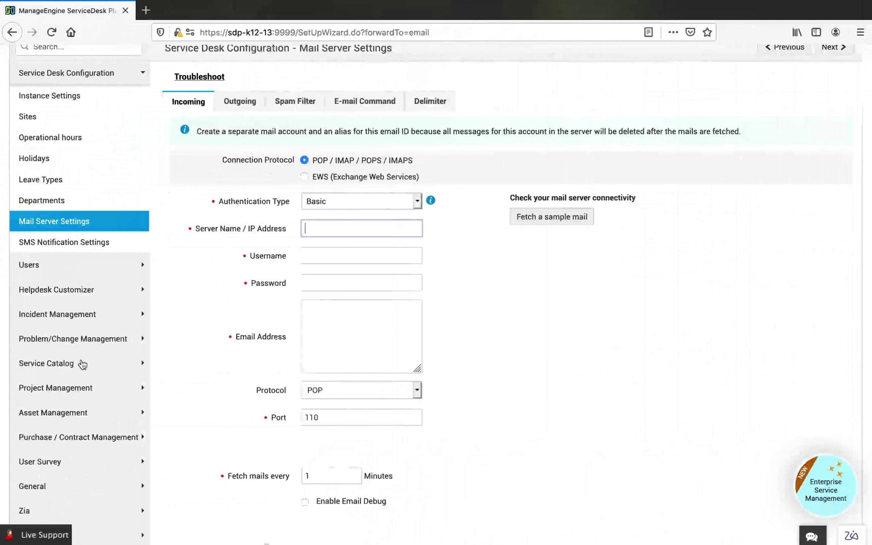
Switch the incoming connection to EWS with OAuth authentication, revealing the Client ID and URL fields
click(304, 176)
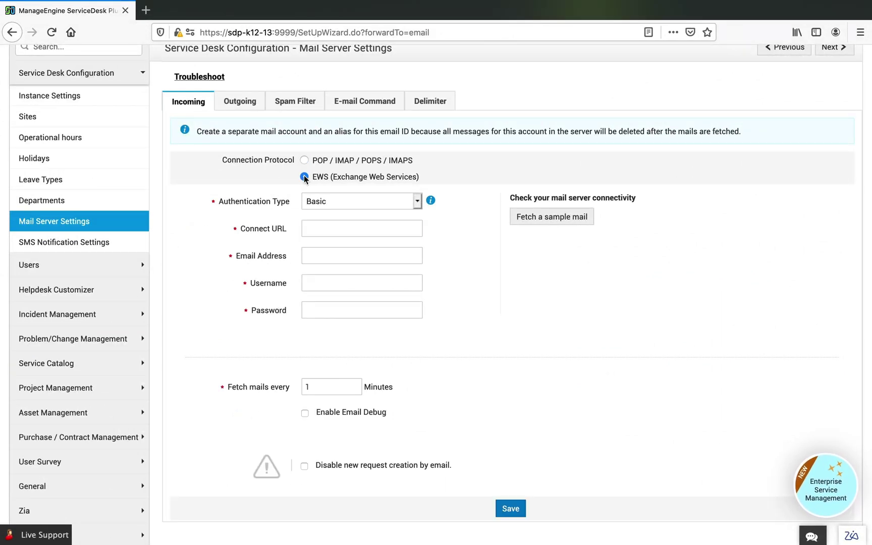
click(319, 197)
click(318, 210)
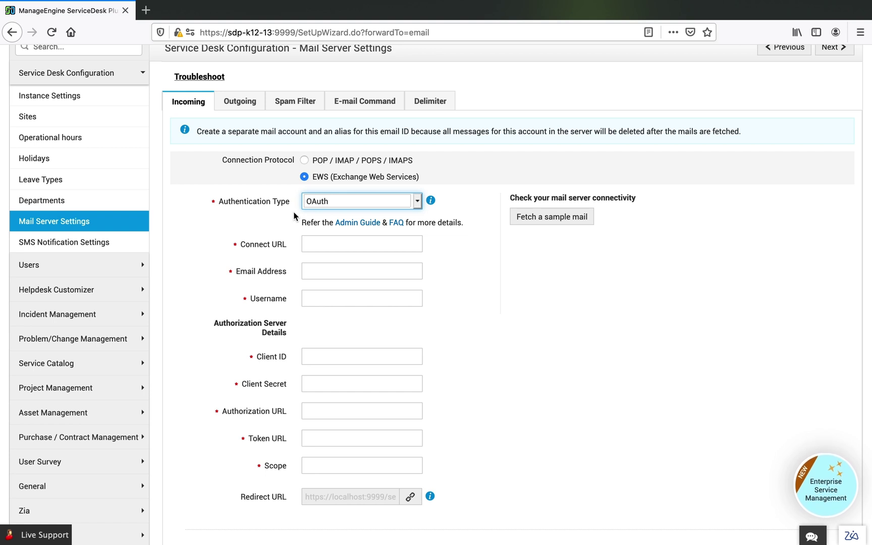
scroll(282, 255, down, 1)
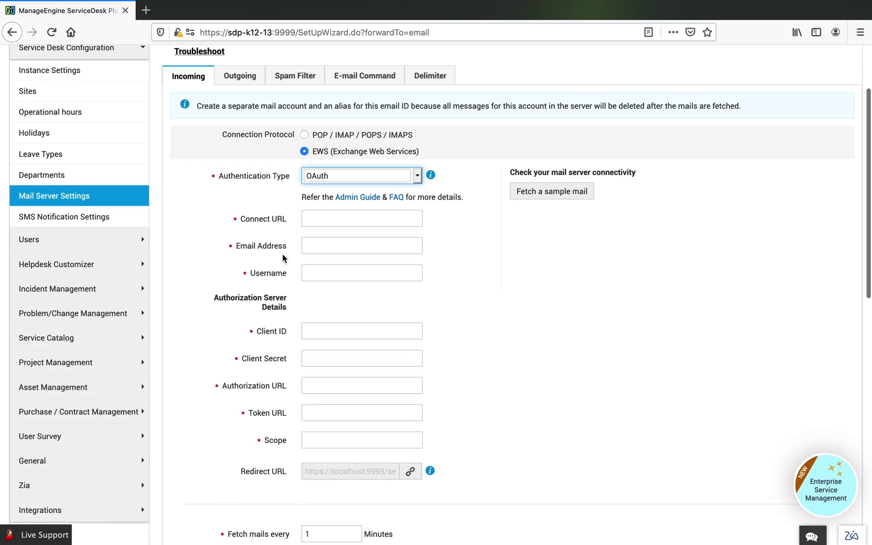
scroll(282, 254, down, 1)
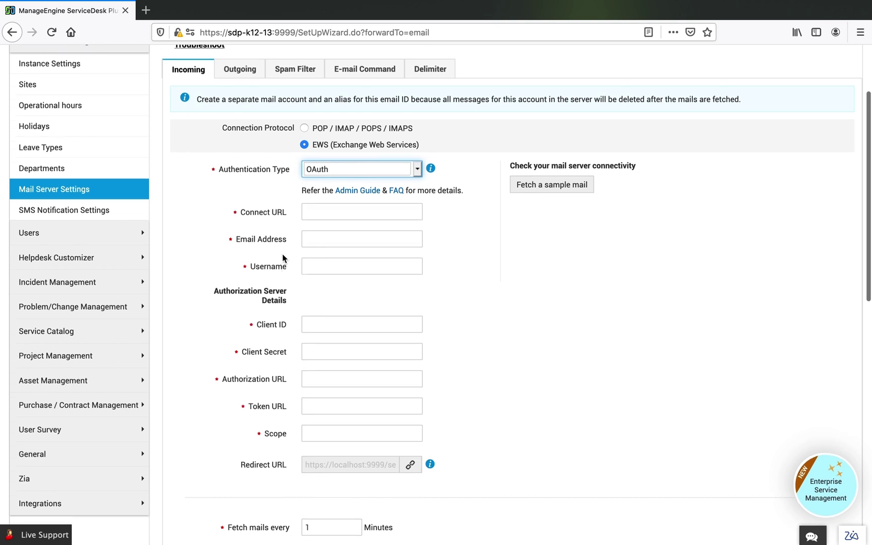
scroll(282, 253, down, 2)
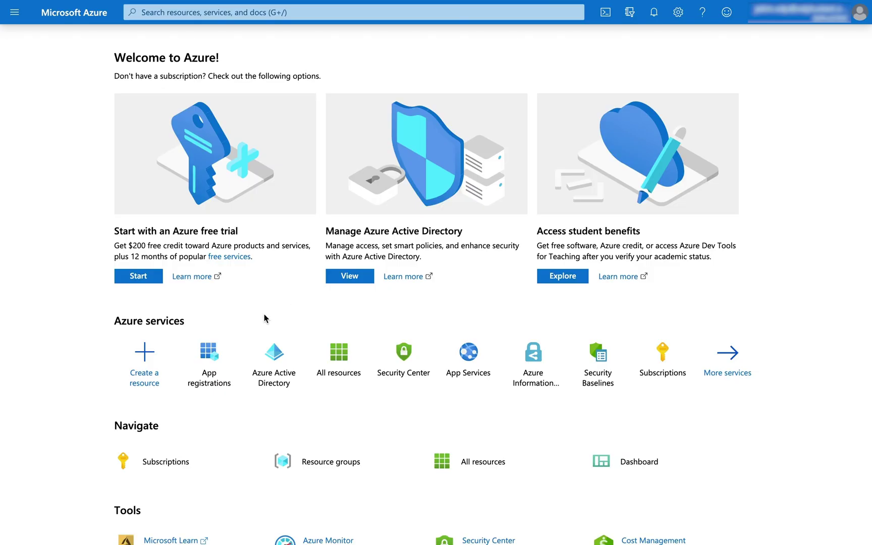
Start a new Azure app registration named 'ServiceDeskPlus'
click(222, 359)
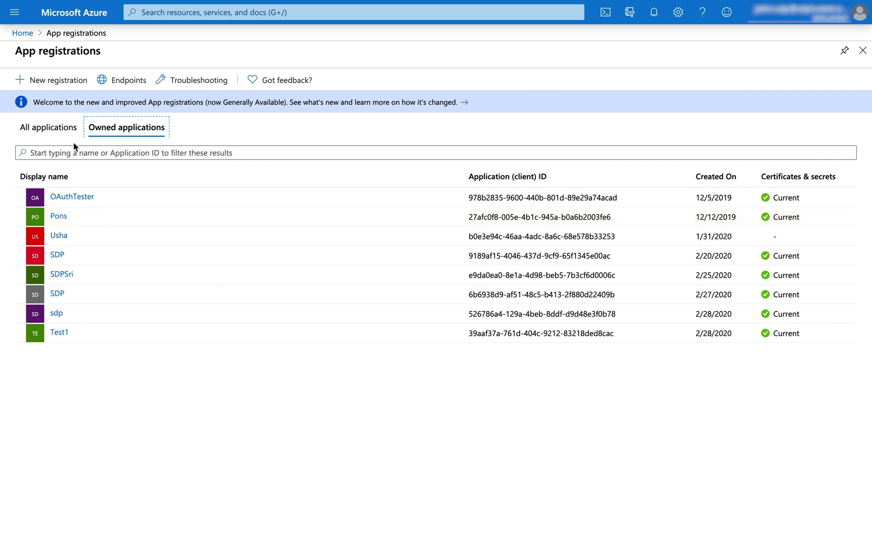
click(56, 79)
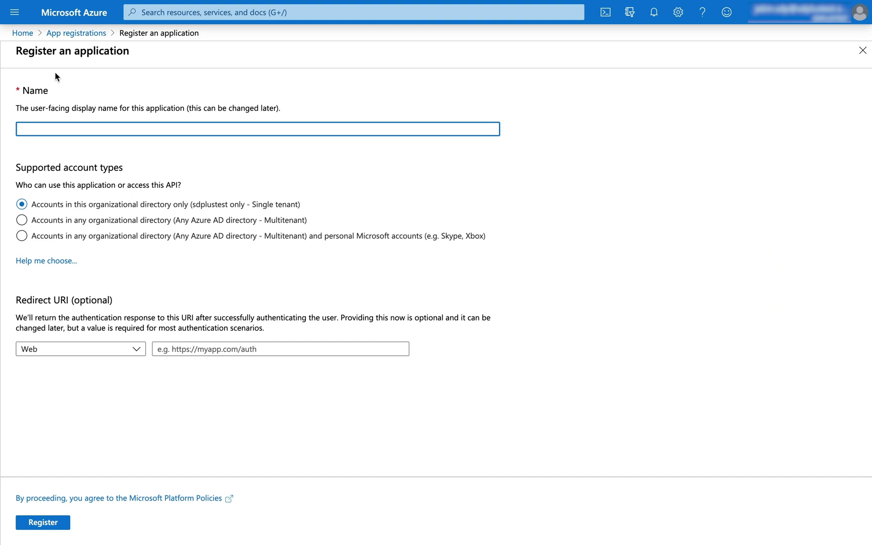
text(ServiceDeskPlus)
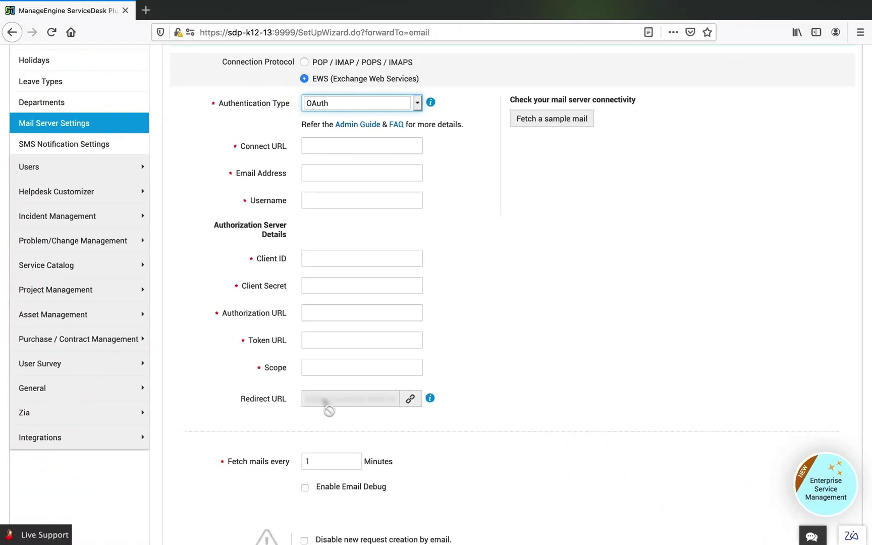
Use the ServiceDesk Plus Redirect URL as the app's redirect URI and register it
click(410, 400)
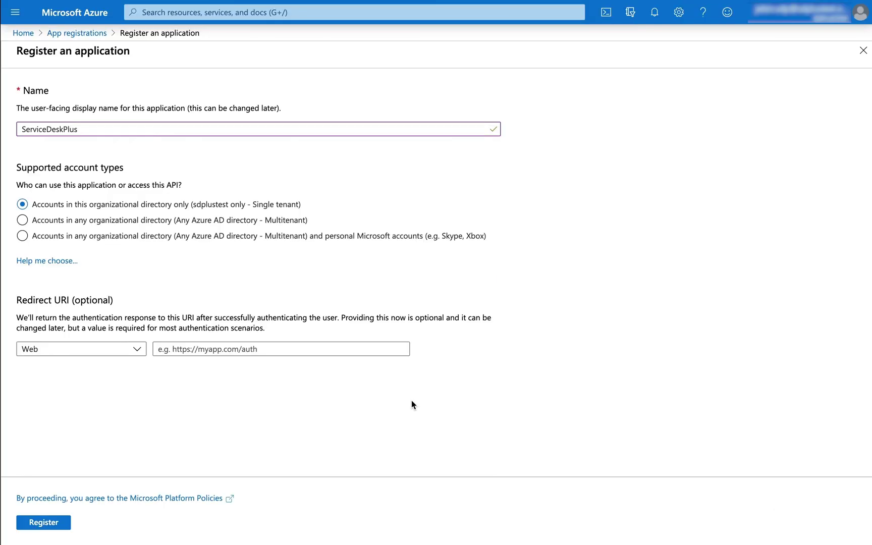
click(274, 349)
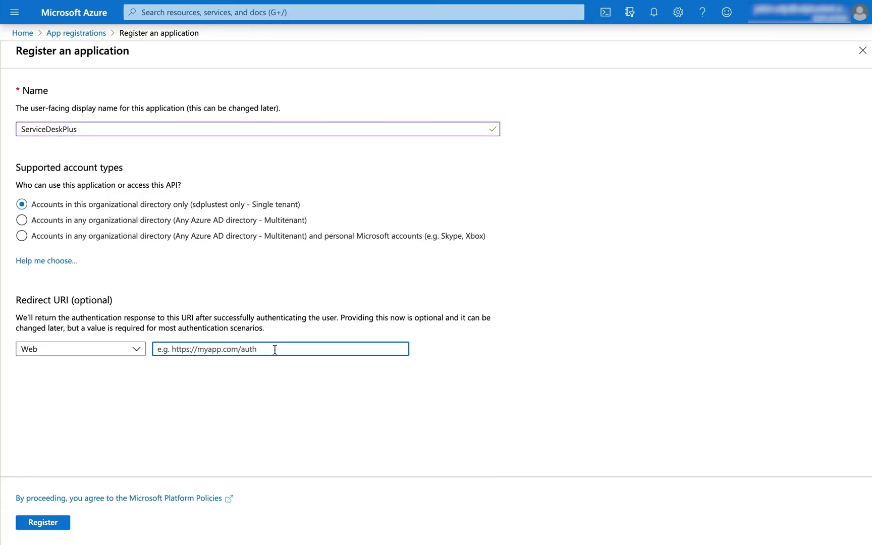
key(super+v)
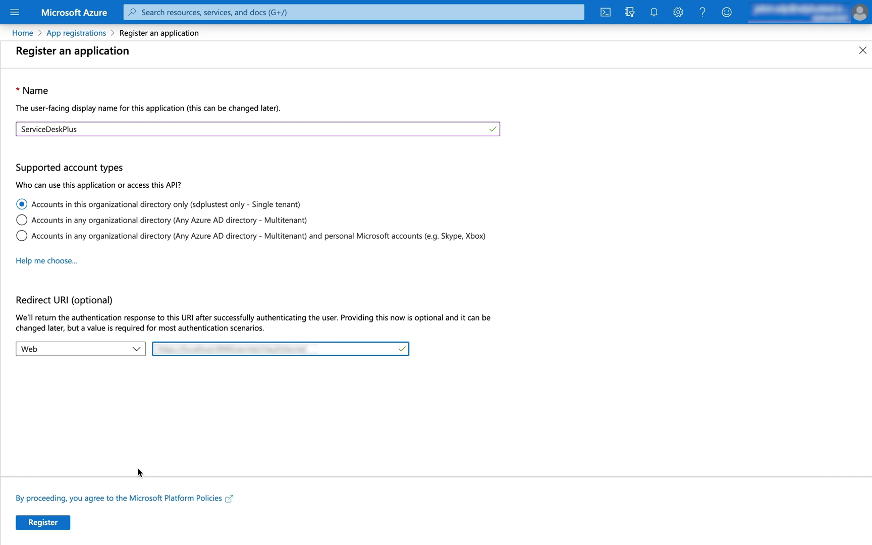
click(34, 525)
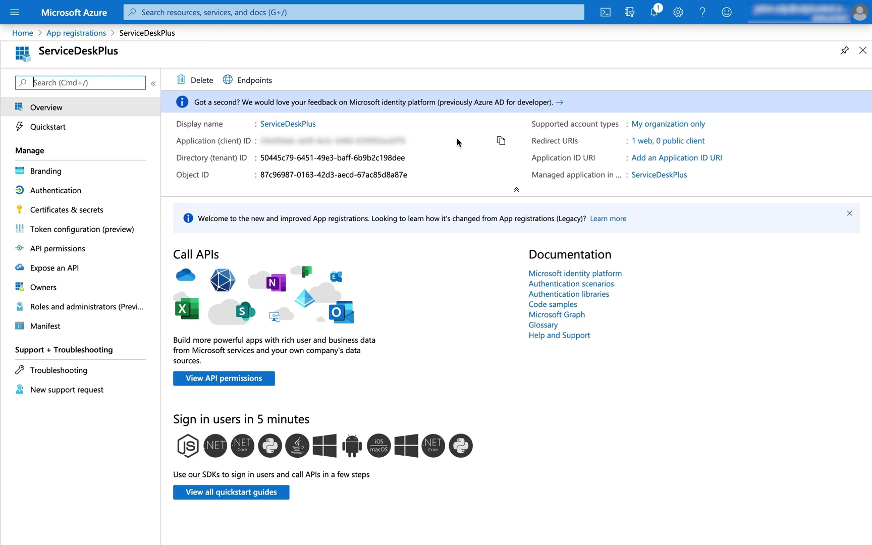
Paste the Application (client) ID into ServiceDesk Plus's Client ID and display the app's Endpoints
click(502, 141)
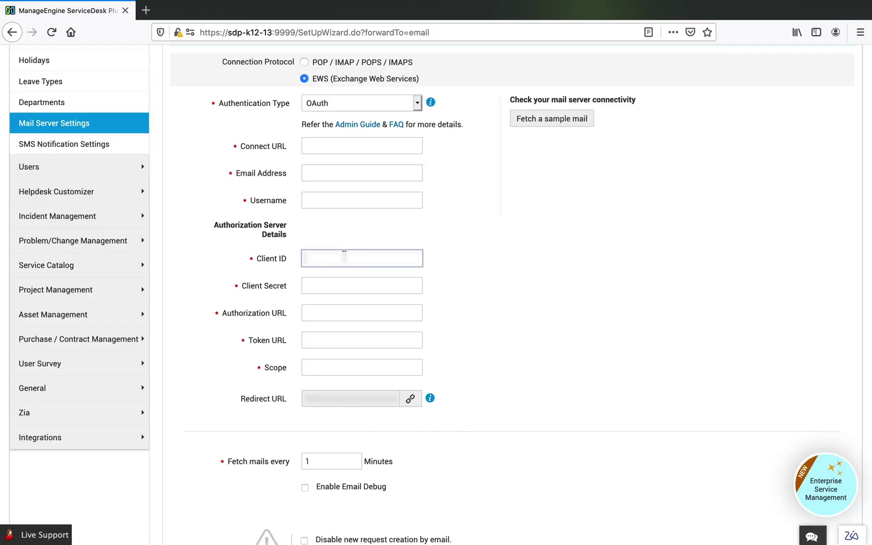
key(super+v)
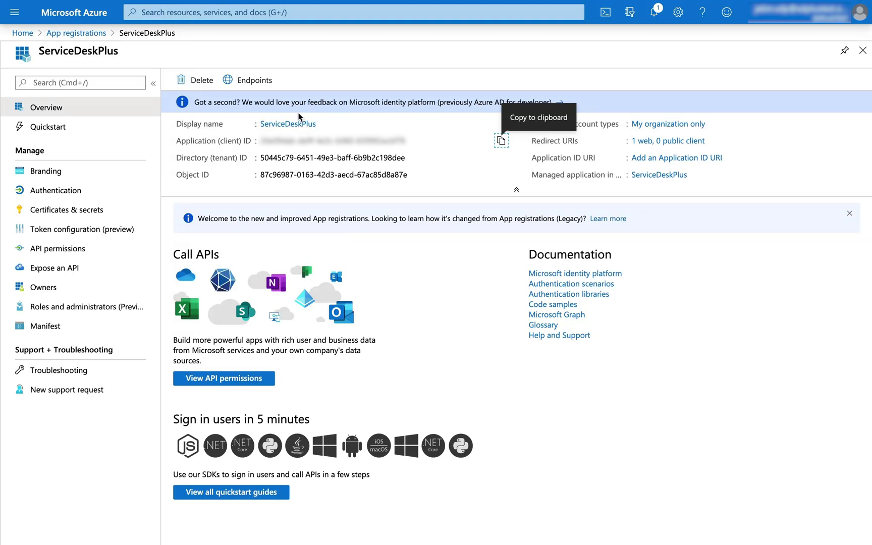
click(264, 86)
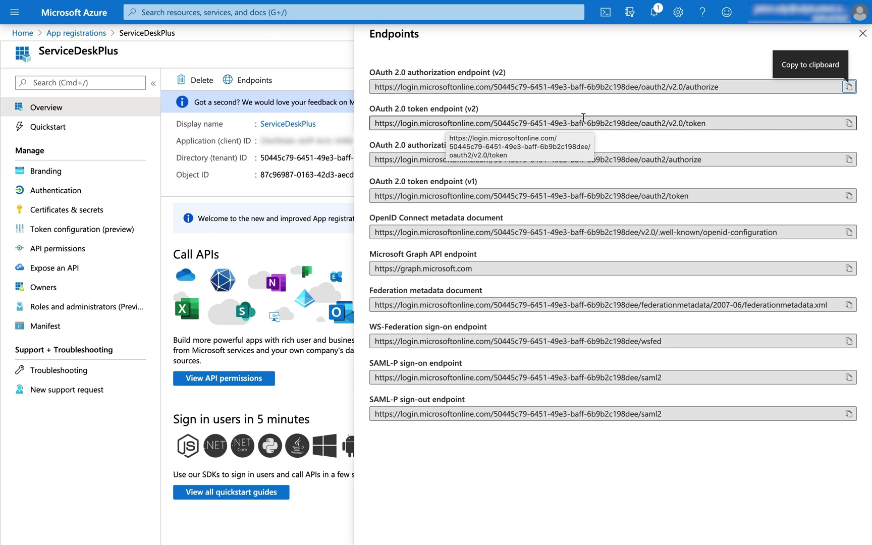
Fill Authorization URL with the v2 authorization endpoint and copy the v2 token endpoint for Token URL
click(848, 87)
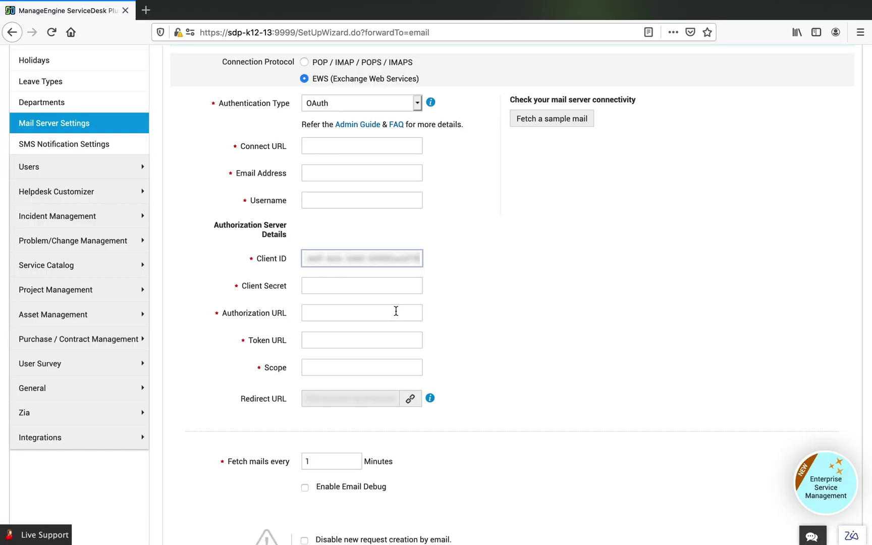
click(397, 311)
key(super+v)
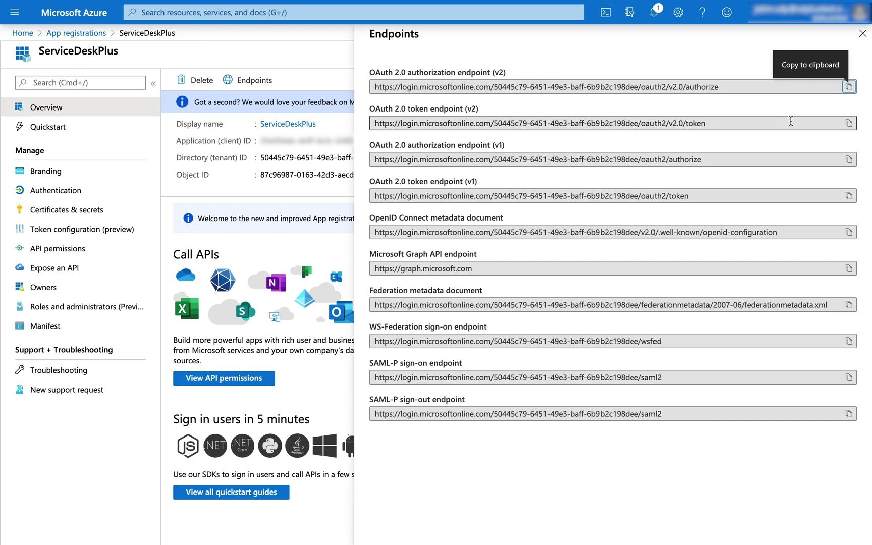
click(848, 124)
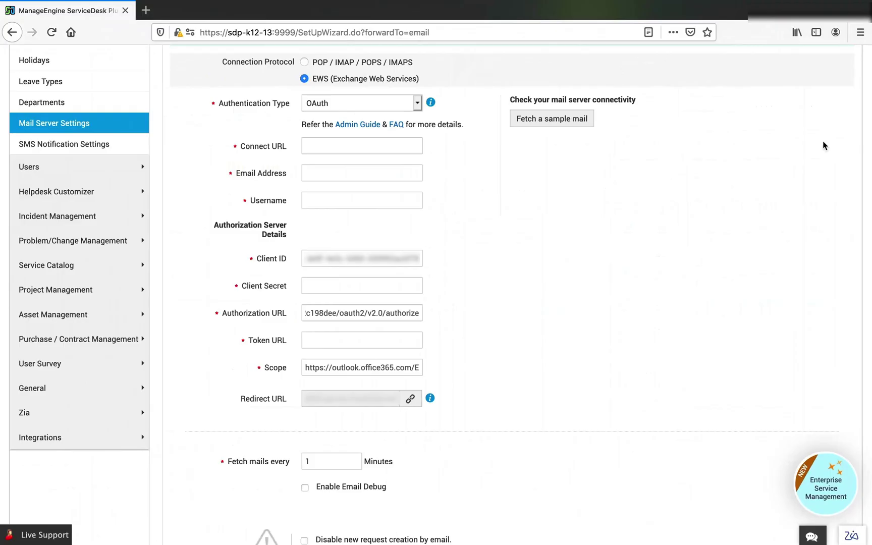
click(406, 334)
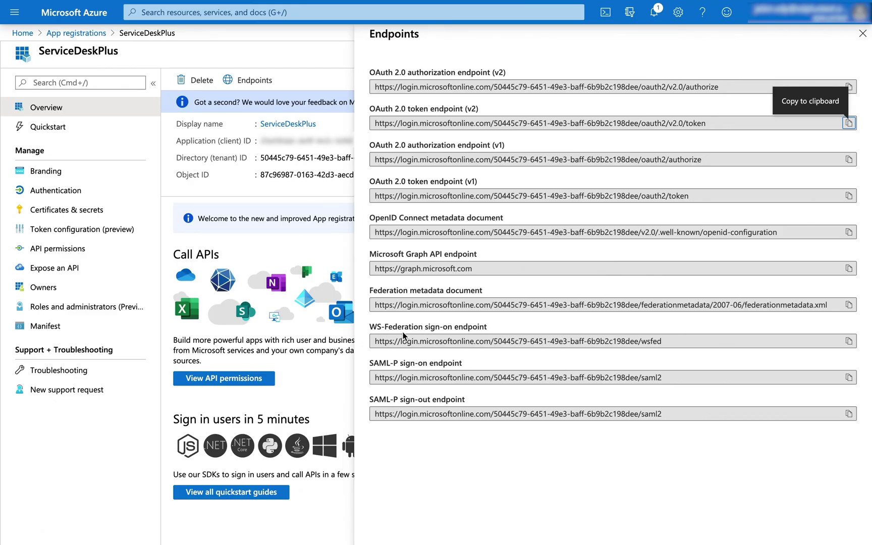
click(84, 215)
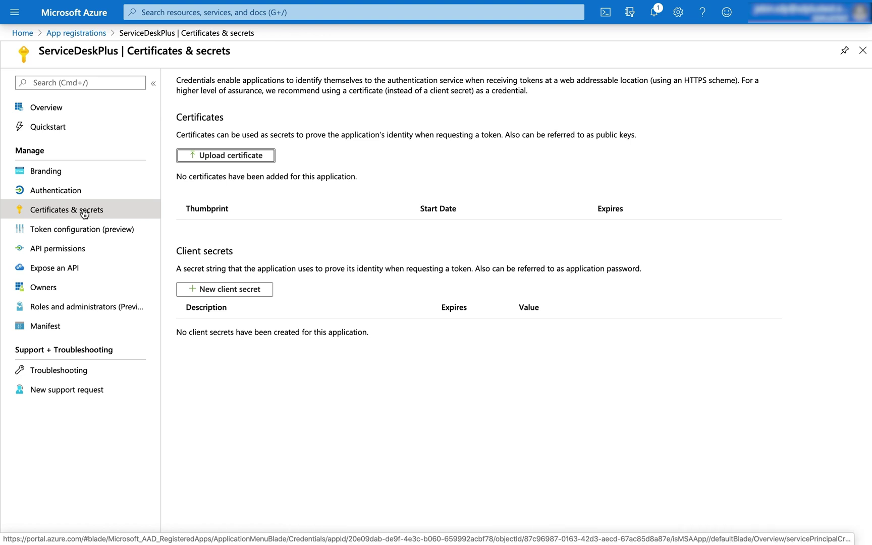
Add client secret 'ServiceDesk Plus application' and paste its value into ServiceDesk Plus's Client Secret
click(230, 296)
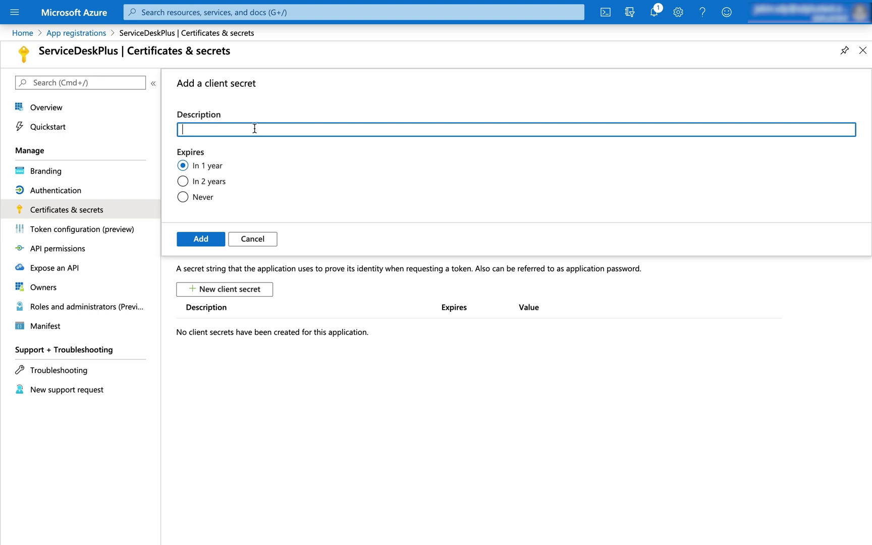
text(ServiceDesk Plus application)
click(205, 242)
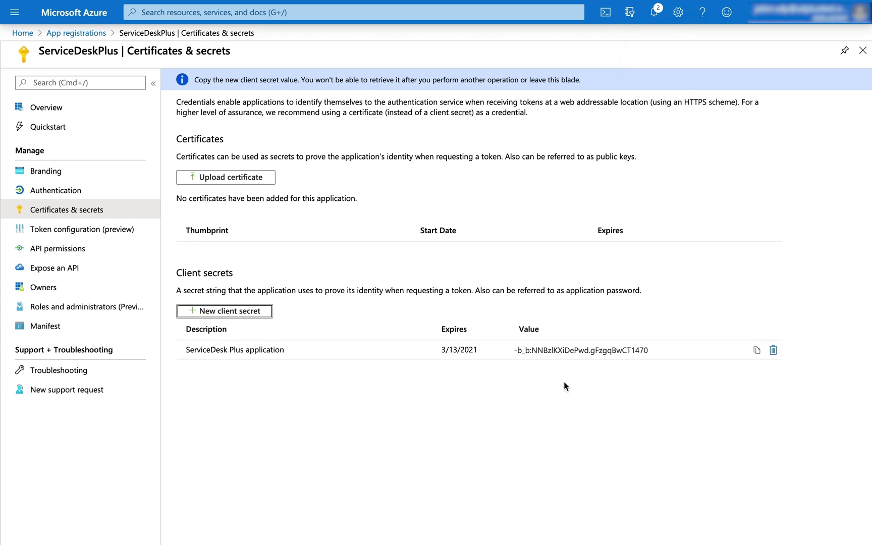
click(757, 350)
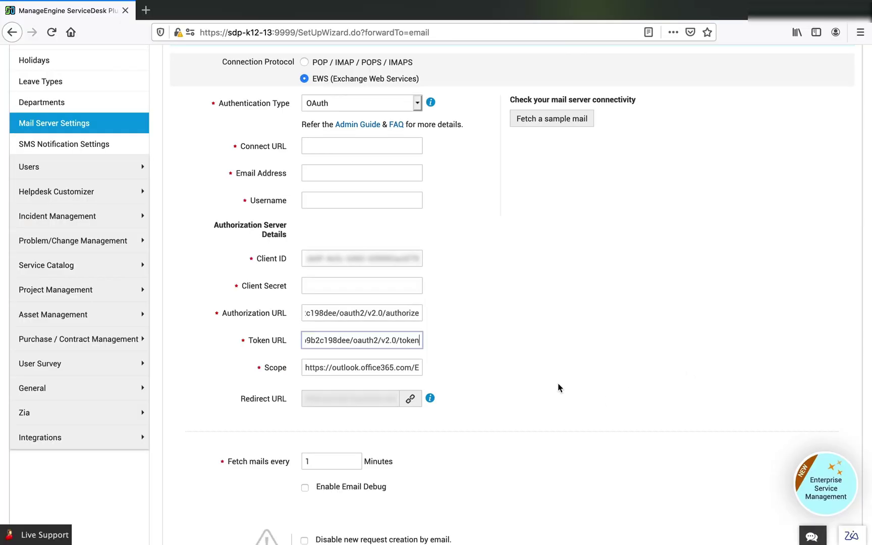
click(367, 288)
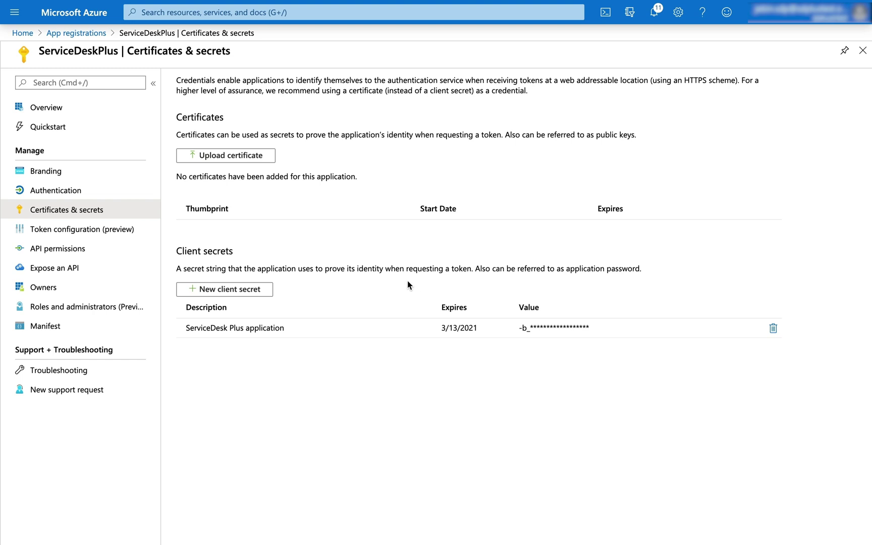
Add the delegated Exchange permission EWS.AccessAsUser.All to the app
click(102, 250)
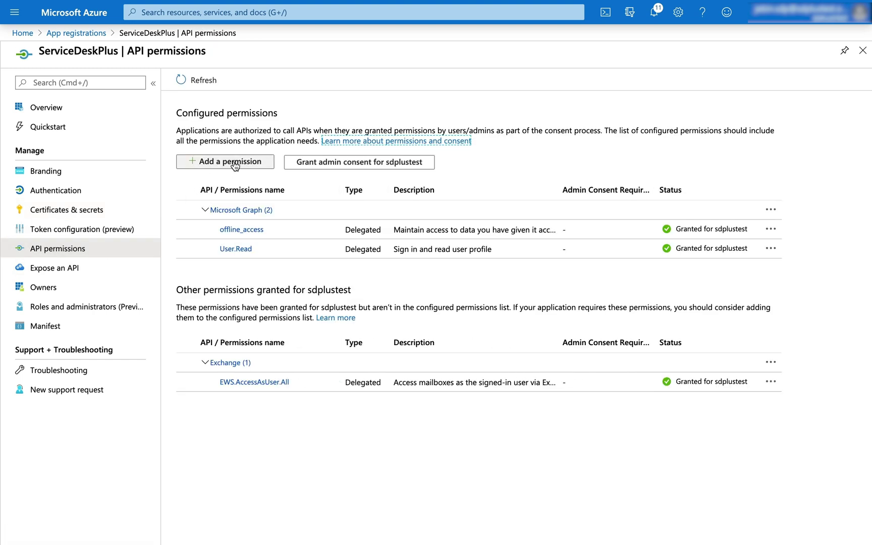
click(234, 163)
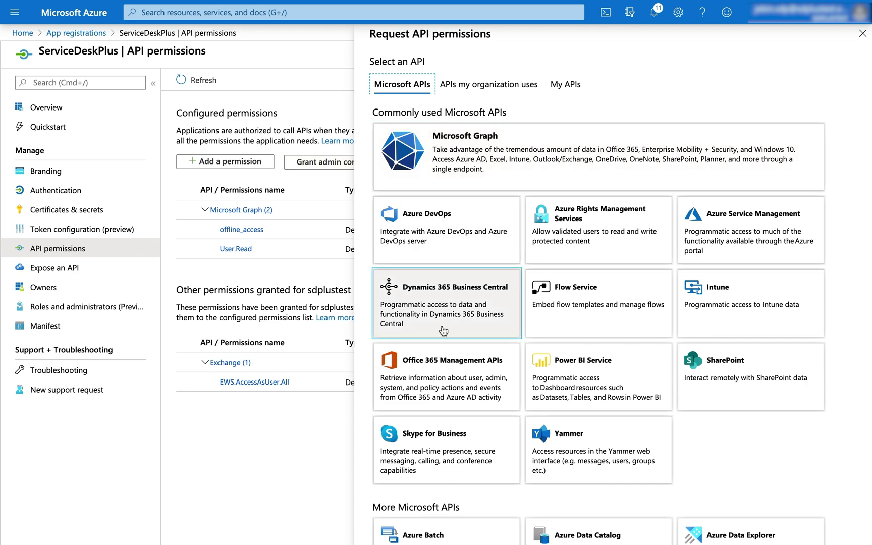
scroll(443, 330, down, 7)
scroll(443, 331, down, 2)
click(619, 486)
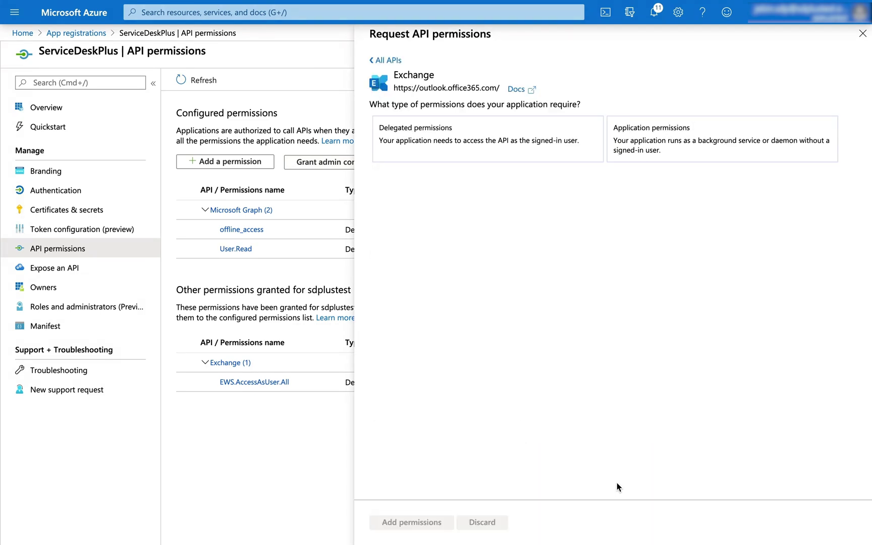
click(457, 151)
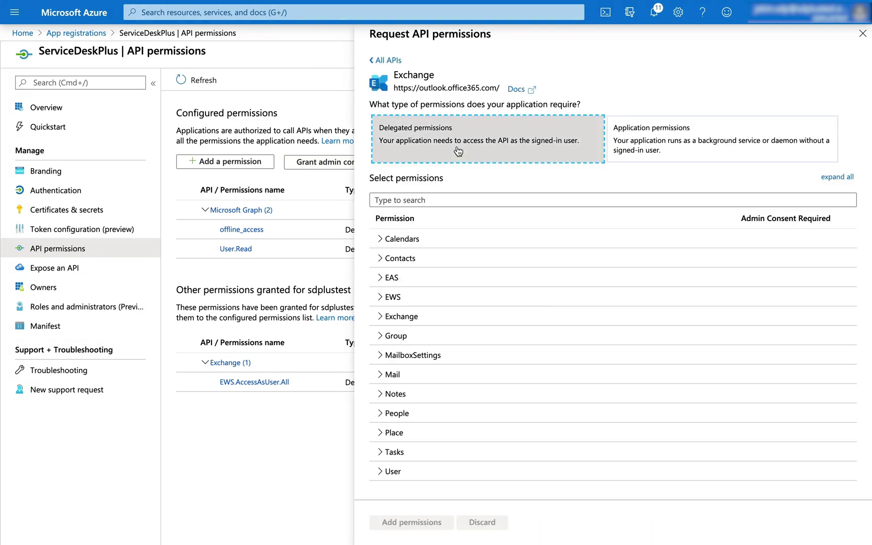
click(380, 296)
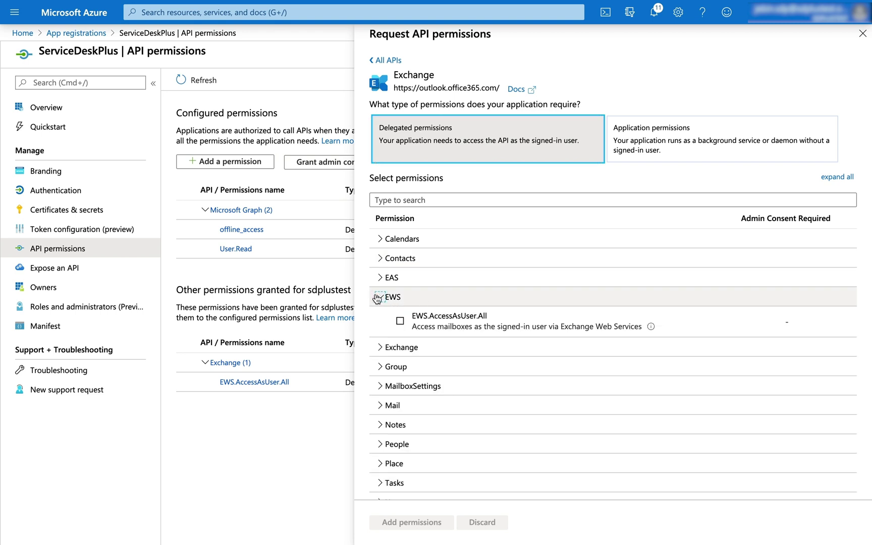
click(401, 321)
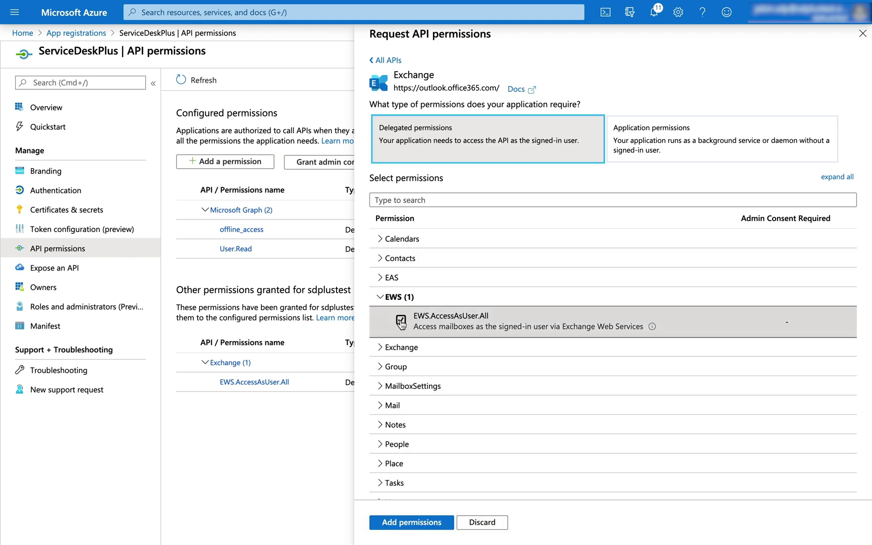
click(397, 525)
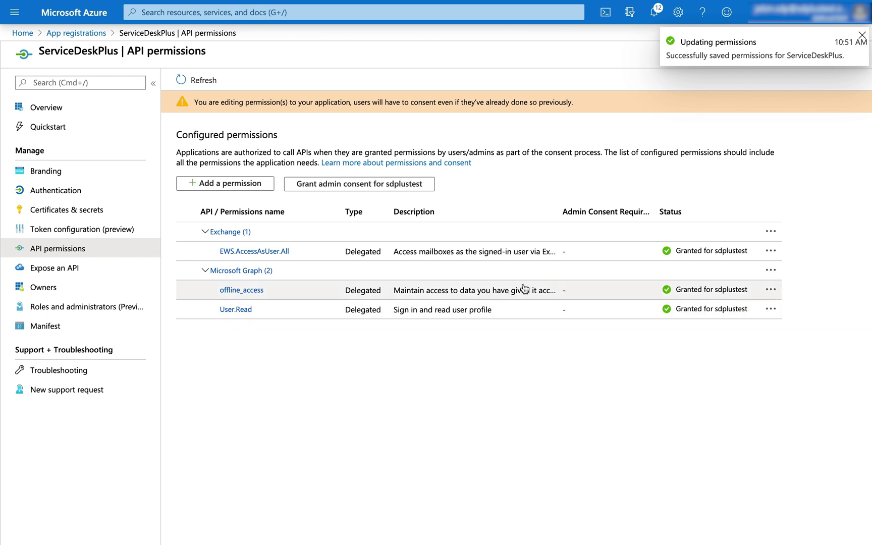
Grant admin consent and copy the EWS.AccessAsUser.All scope URL for ServiceDesk Plus
click(399, 193)
click(205, 148)
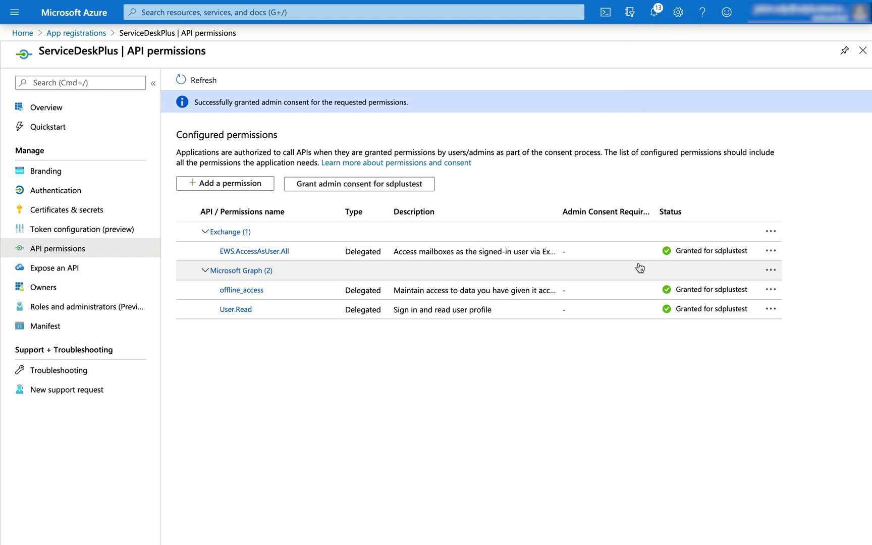
click(549, 255)
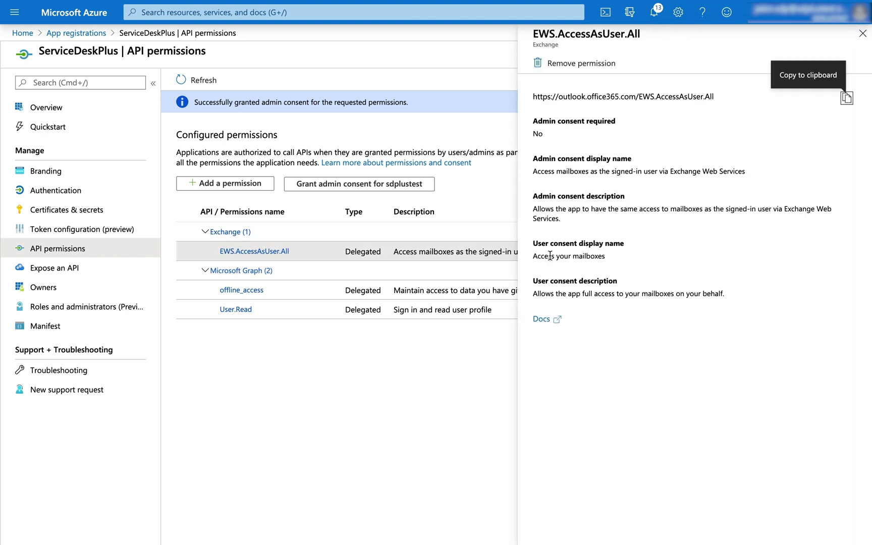
click(847, 98)
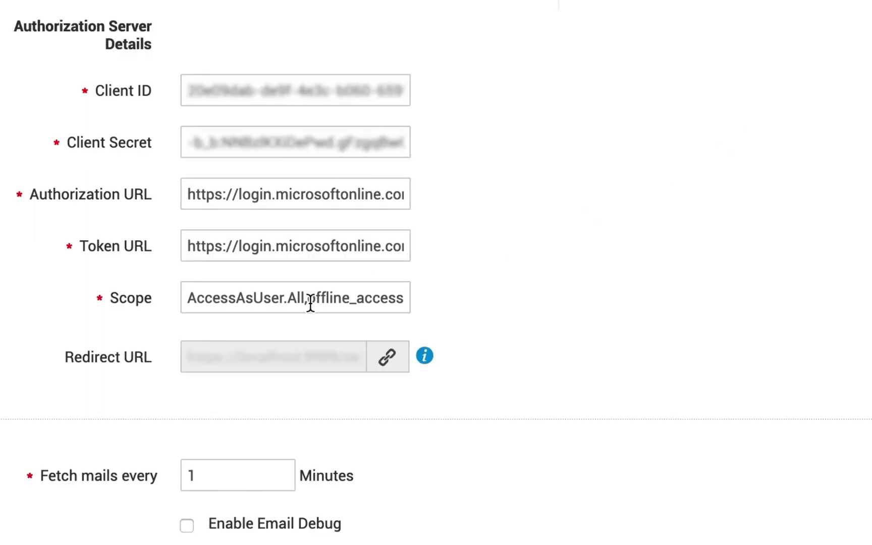
Set the Scope field to the EWS.AccessAsUser.All URL followed by ,offline_access
click(311, 303)
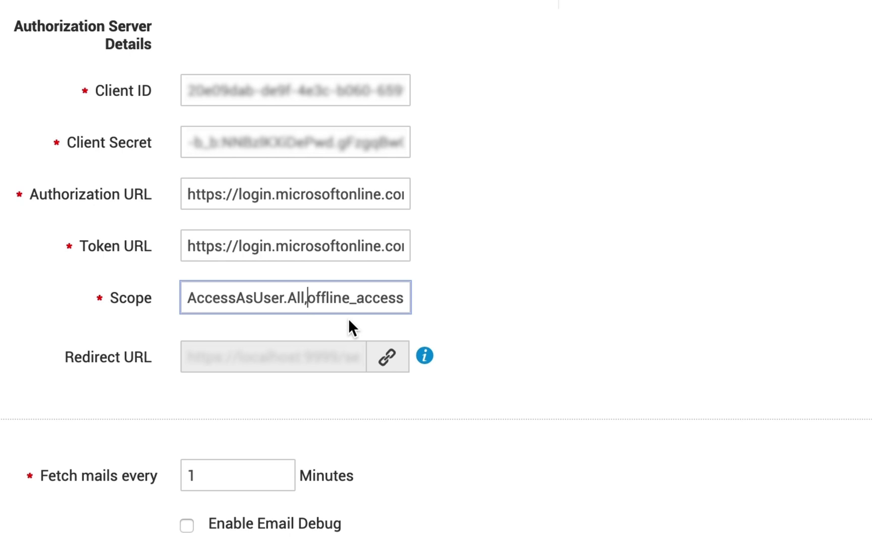
click(471, 318)
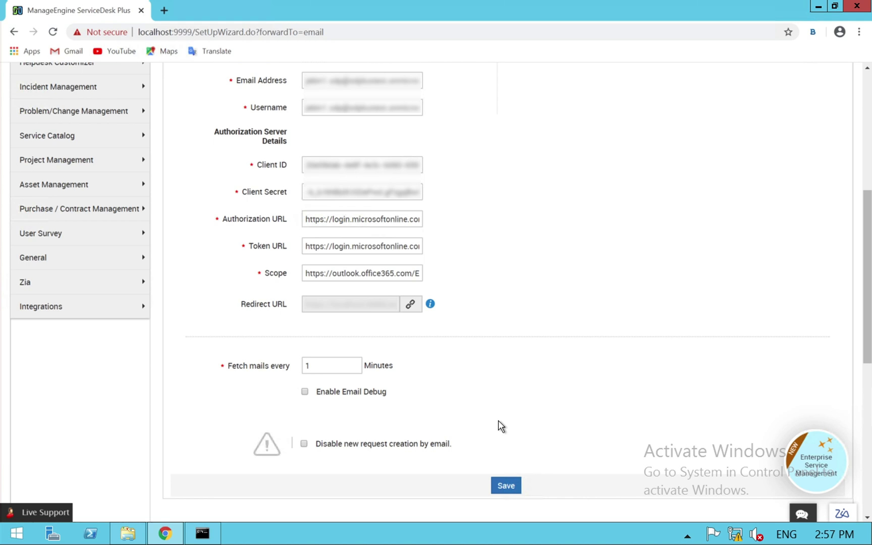
Save the mail settings, then sign in to Microsoft and accept with consent for the whole organization
click(506, 485)
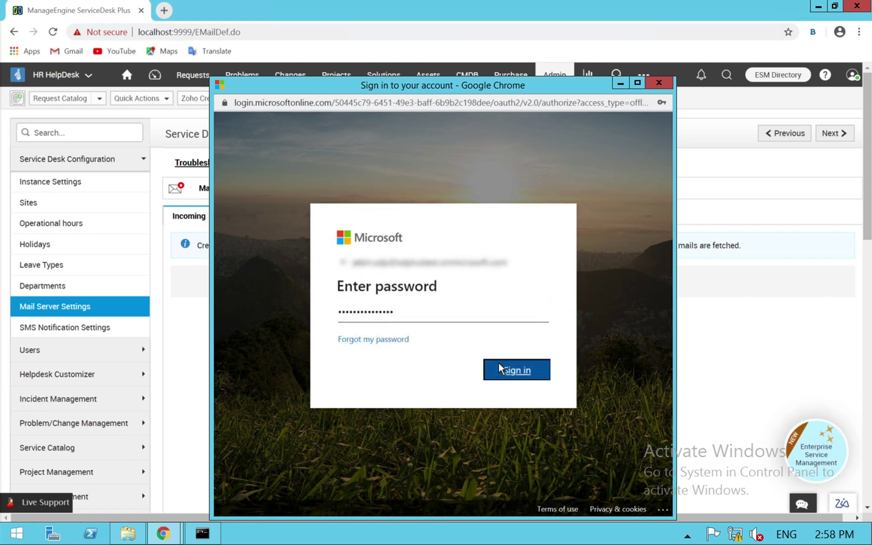
click(498, 365)
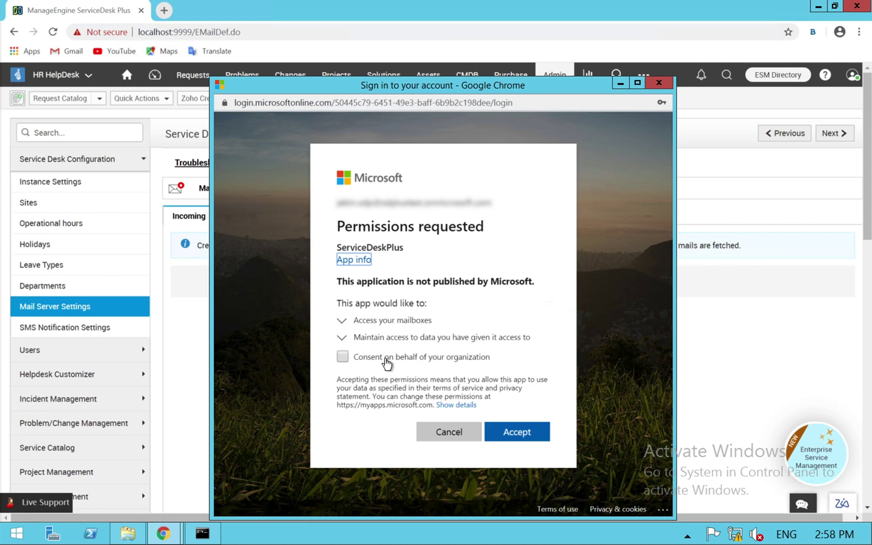
click(387, 362)
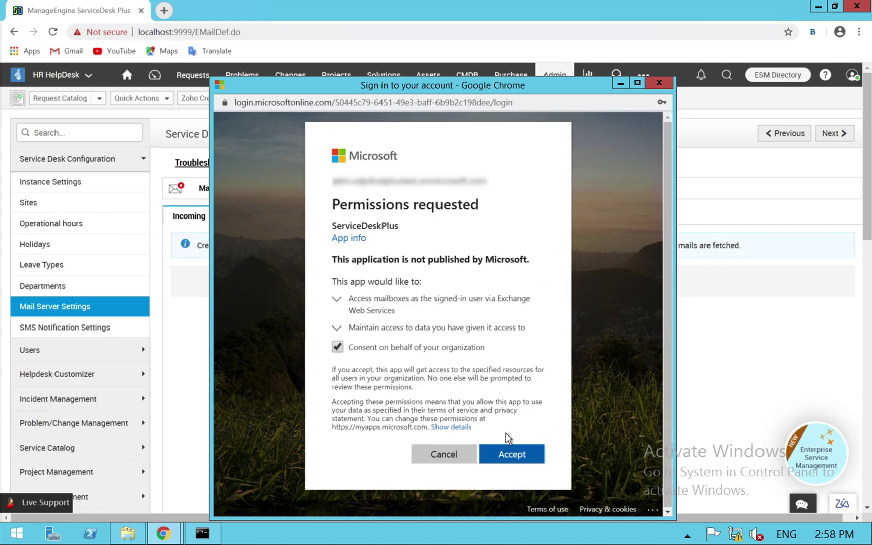
click(507, 454)
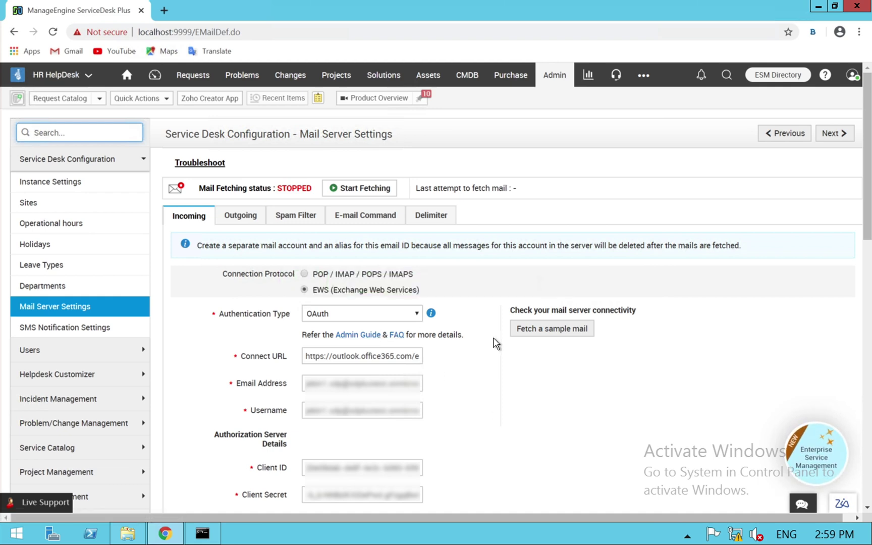
Scroll down the Mail Server Settings page to review the saved EWS OAuth settings
scroll(495, 342, down, 3)
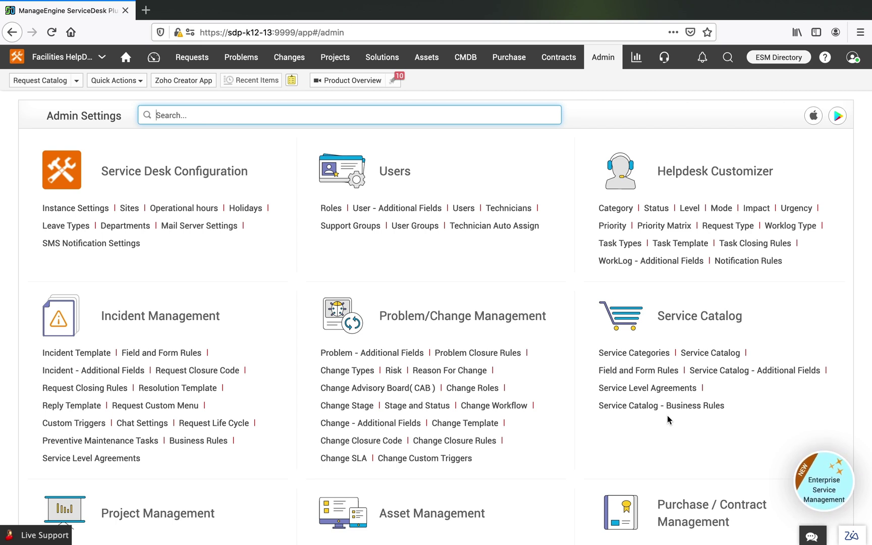
Open Mail Server Settings and set the POP/IMAP Authentication Type to OAuth
click(214, 230)
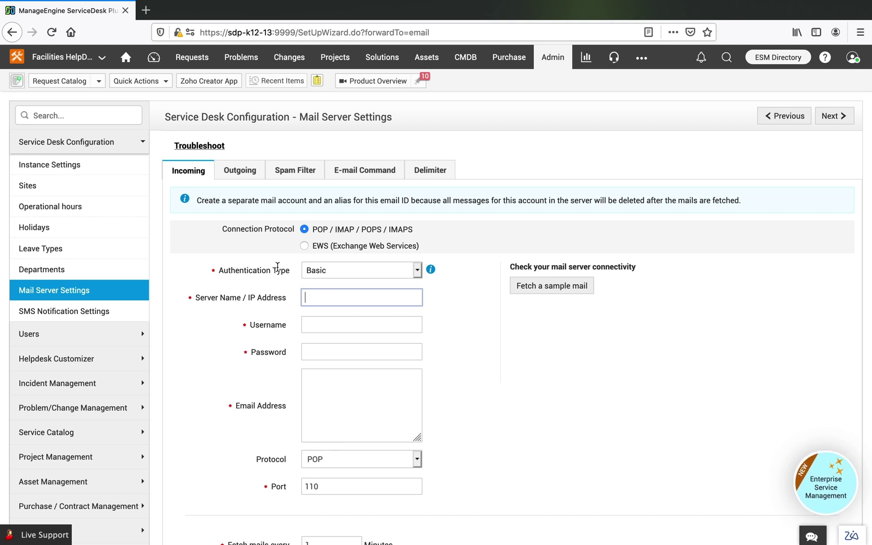
click(337, 273)
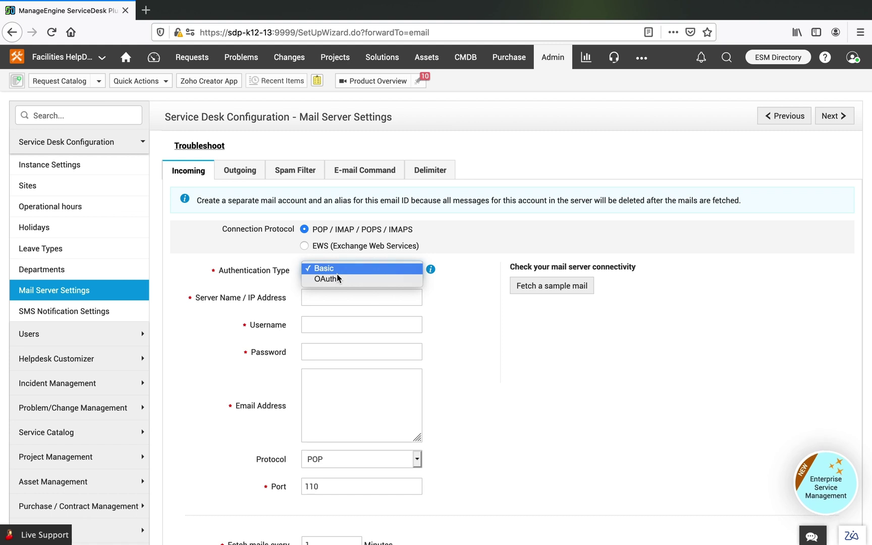
click(333, 278)
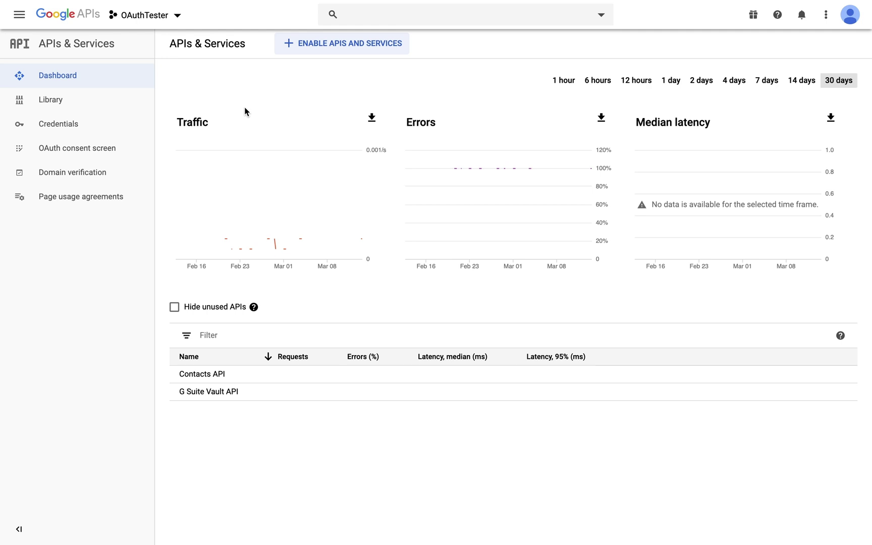
Create a new Google API project named ServiceDeskPlusOAuth from the project list
click(174, 20)
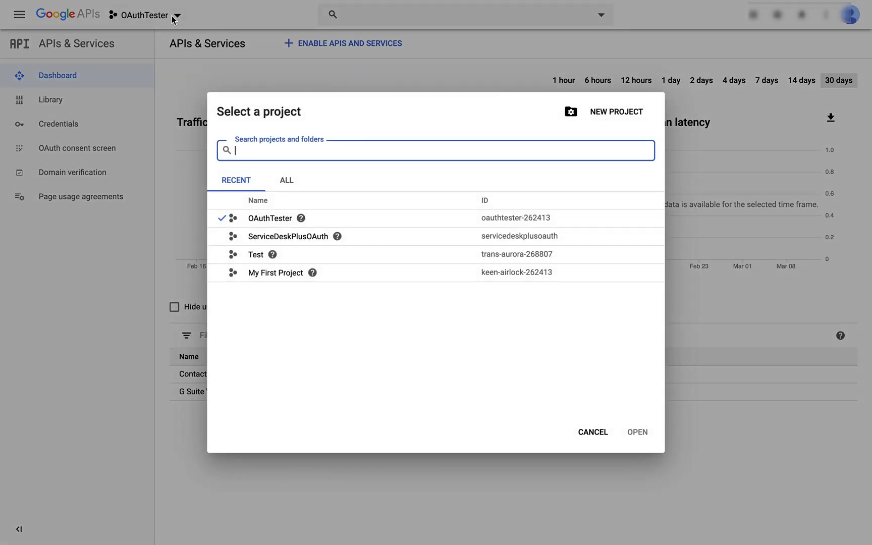
click(631, 117)
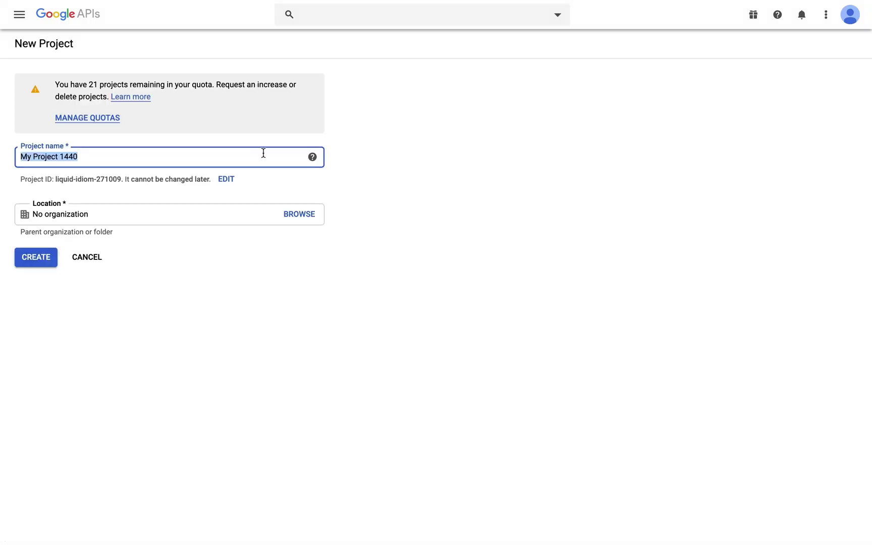
text(Se)
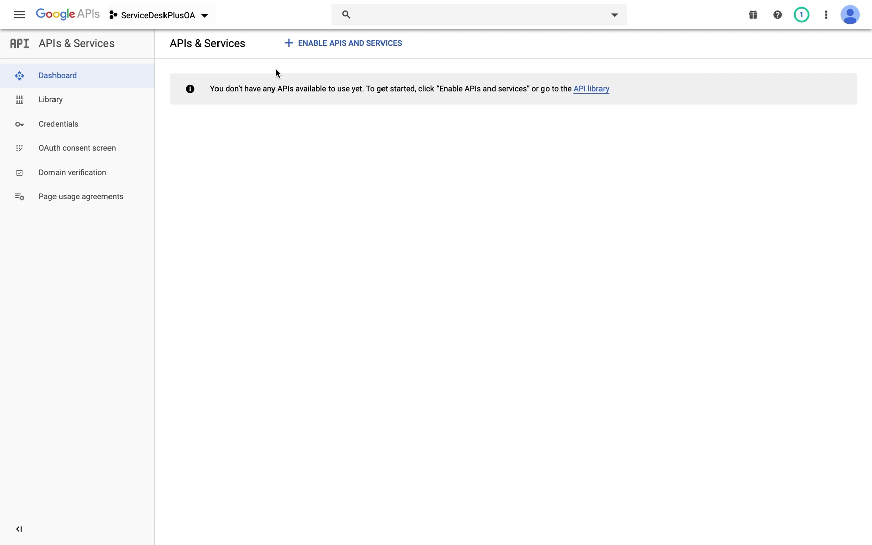
Find 'gmail' in the API Library, enable the Gmail API, and go to its Credentials page
click(118, 101)
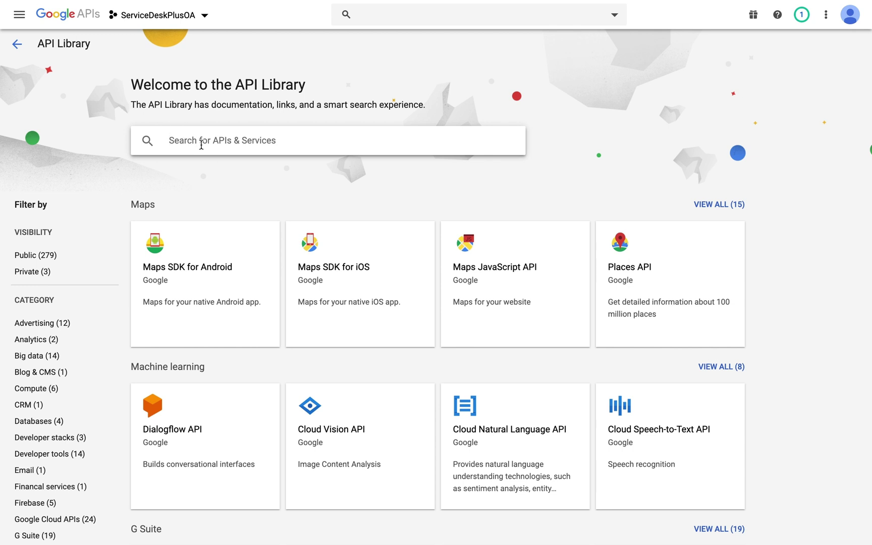
text(gmail)
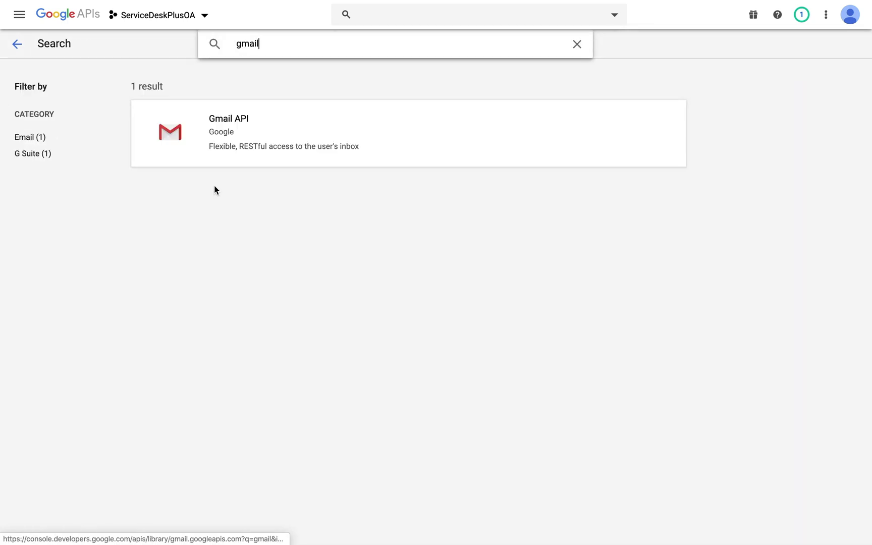
click(261, 133)
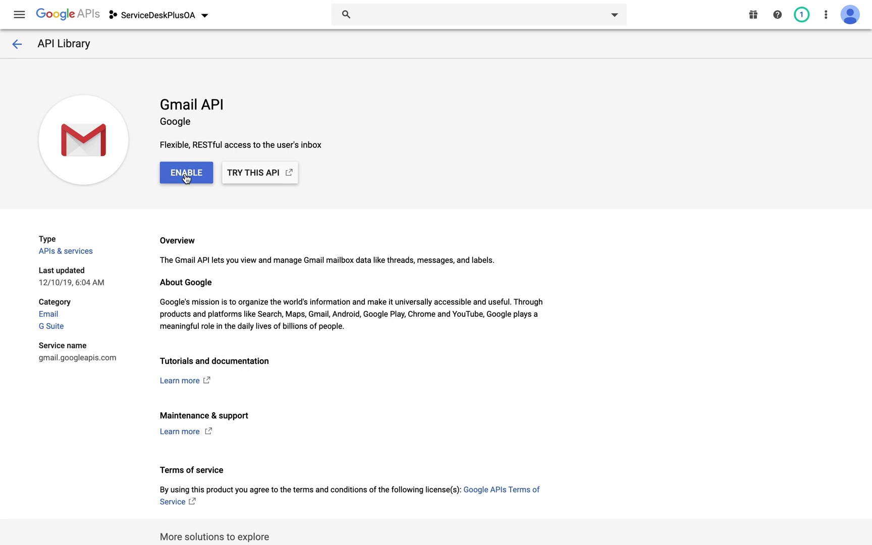
click(185, 174)
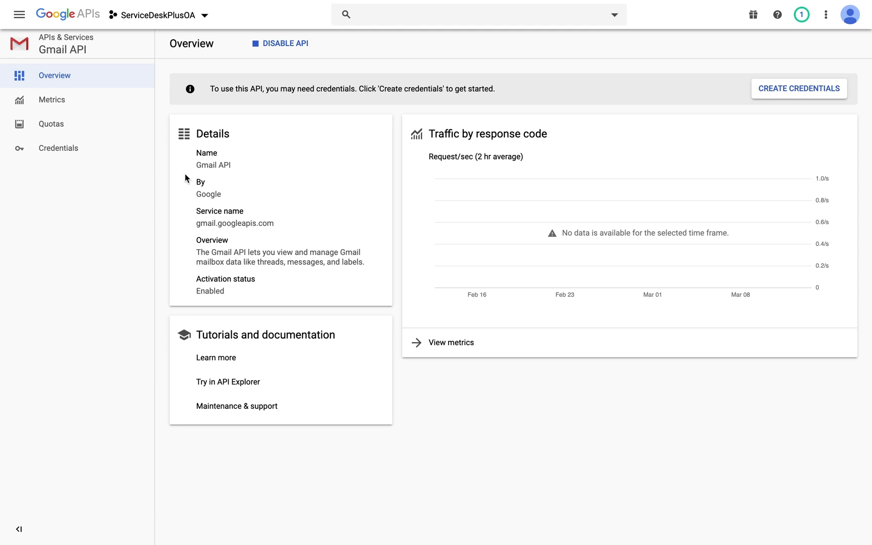
click(64, 149)
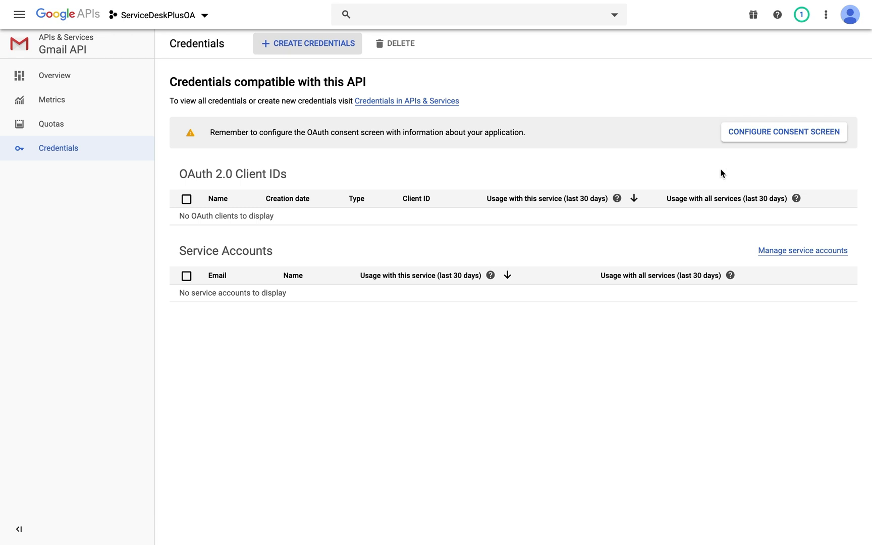
Create an External OAuth consent screen with application name 'ServiceDeskPlus'
click(785, 135)
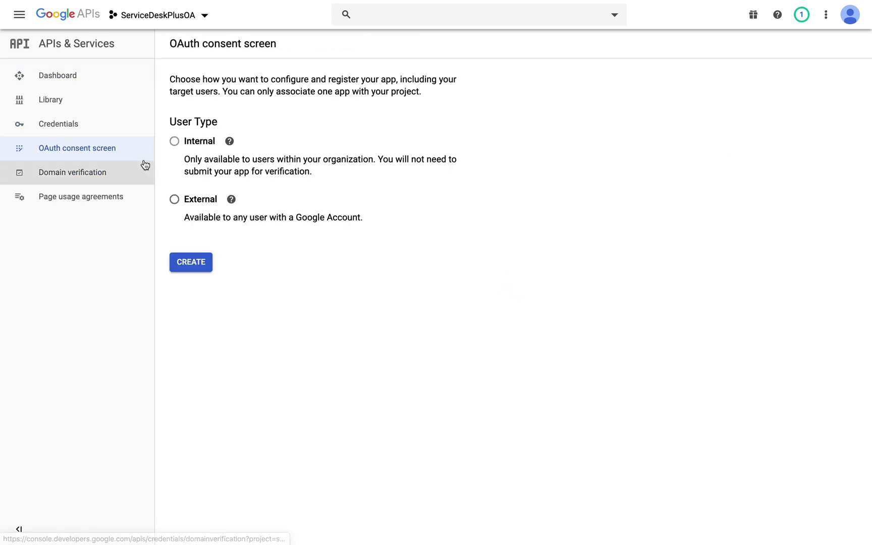
mouse_move(184, 190)
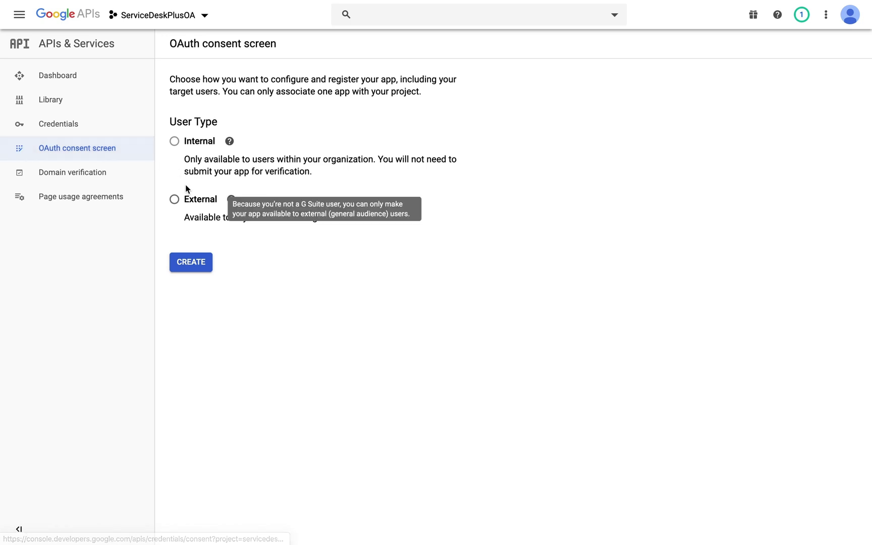
click(195, 200)
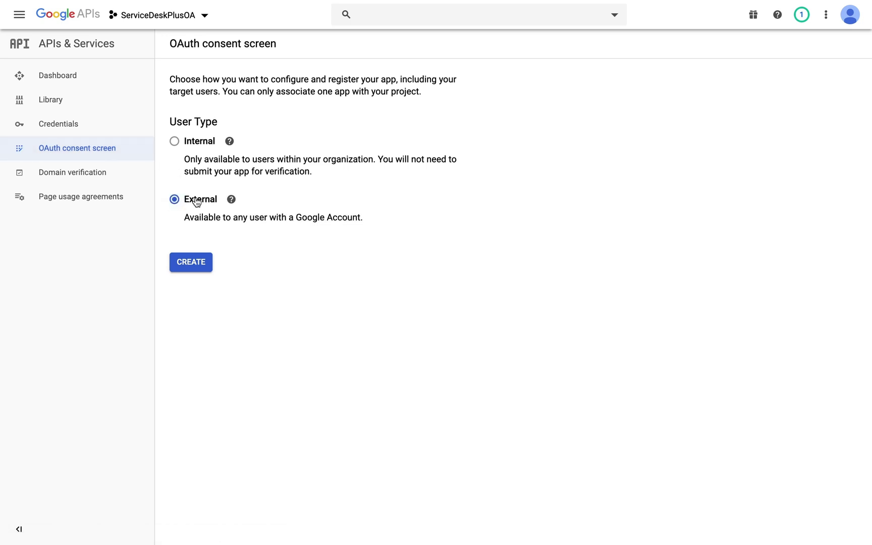
click(201, 269)
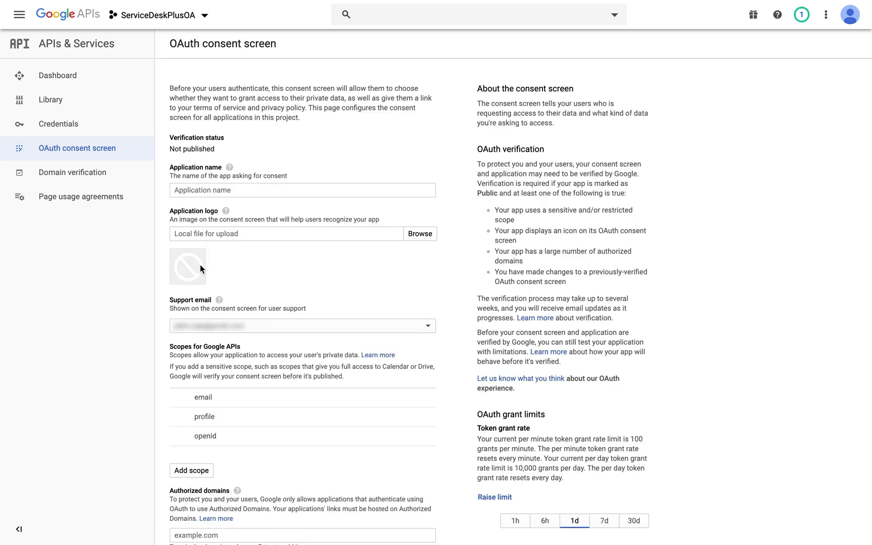
click(224, 190)
text(Service)
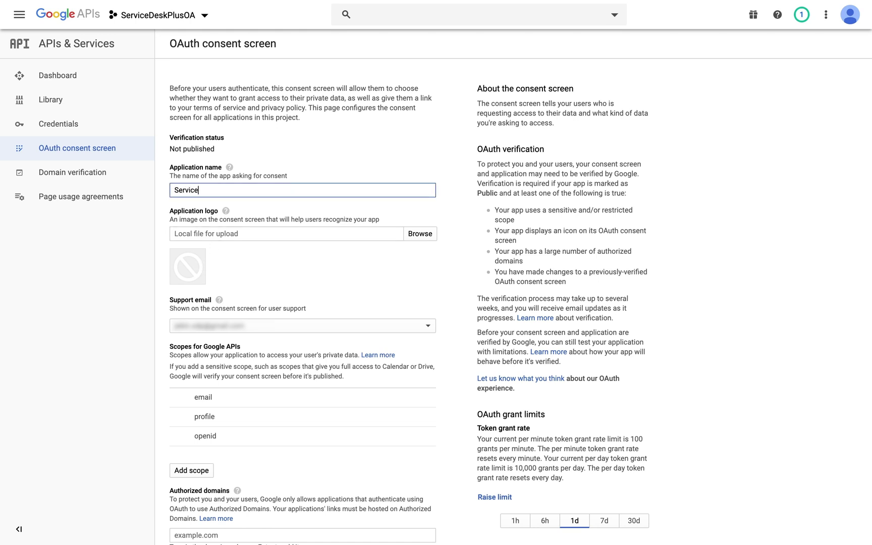
text(DeskPlus)
scroll(202, 280, down, 2)
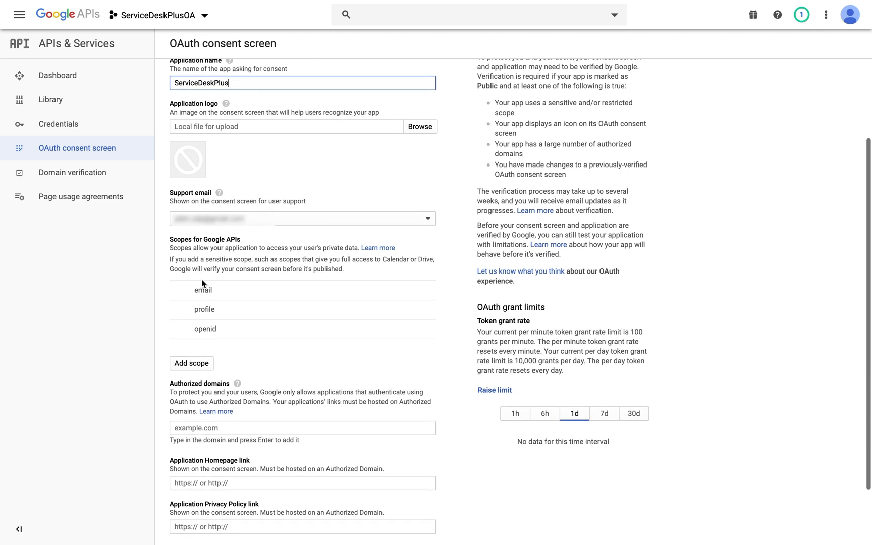
scroll(198, 177, down, 2)
click(198, 290)
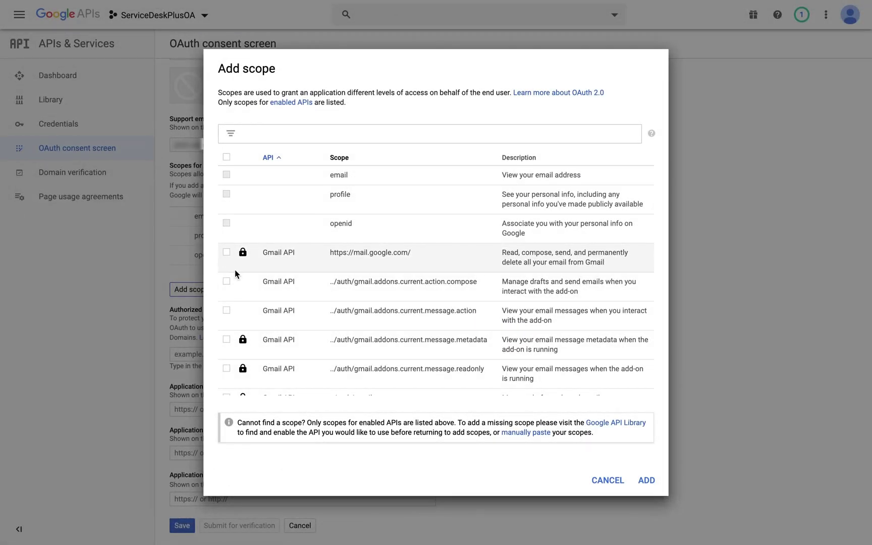
click(227, 253)
click(646, 479)
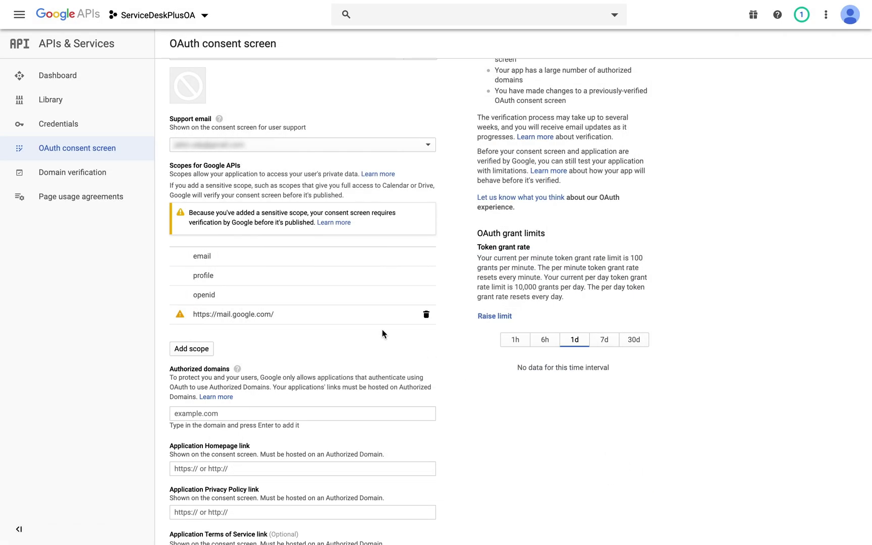
scroll(382, 333, down, 2)
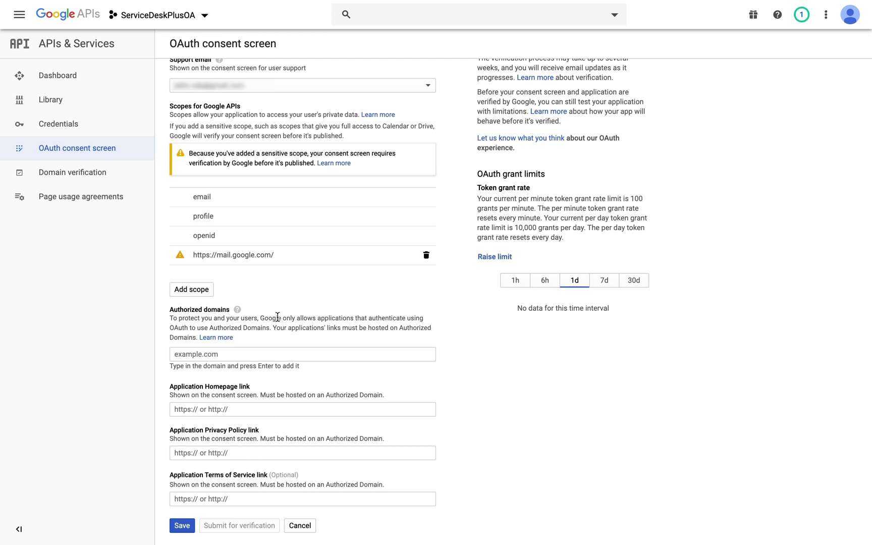
click(179, 527)
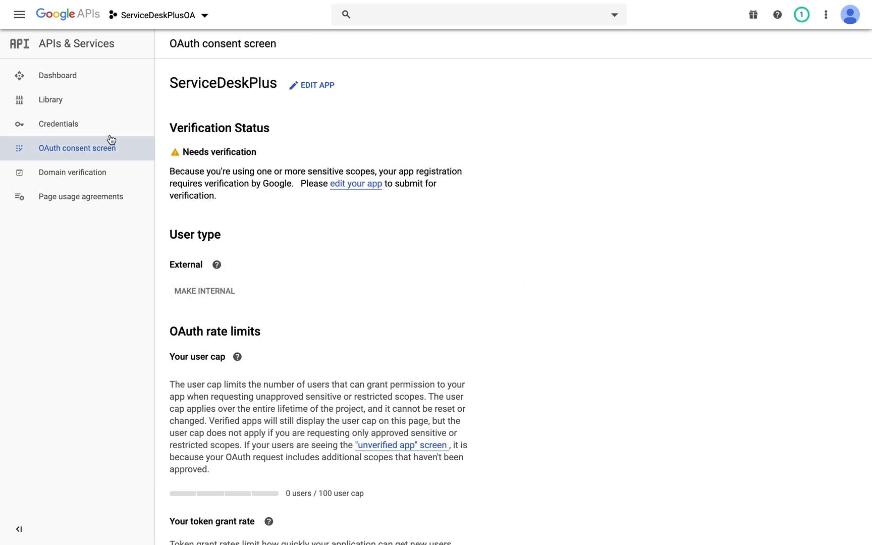
Create a Web application OAuth client named ServiceDeskPlus using ServiceDesk Plus's redirect URL as redirect URI
click(92, 130)
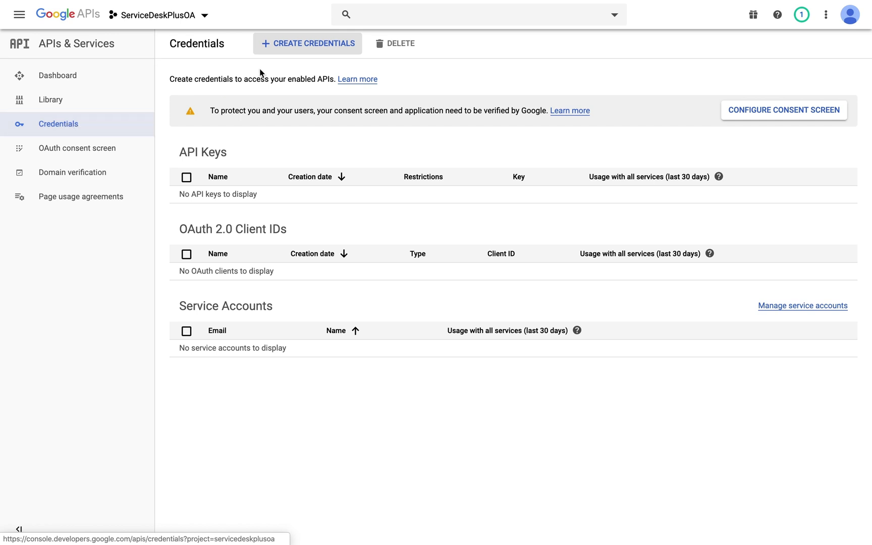
click(309, 48)
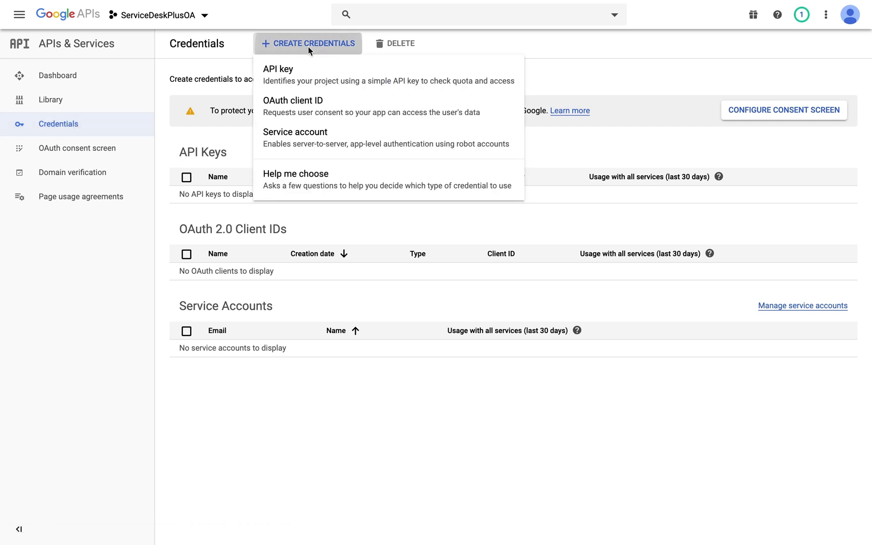
click(302, 104)
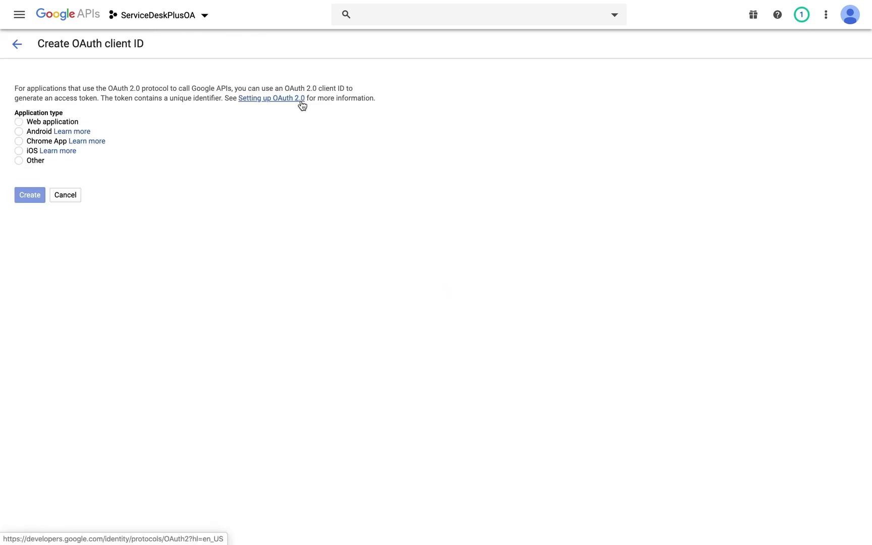
click(75, 123)
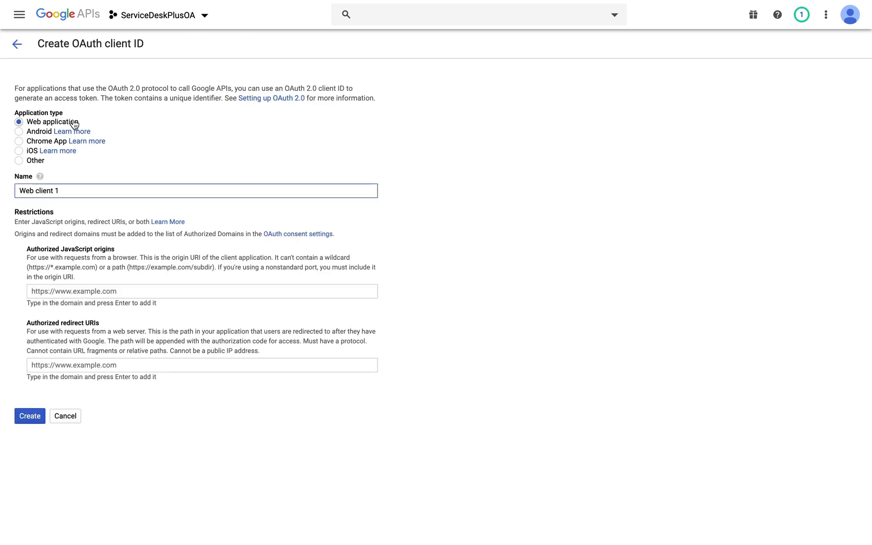
triple_click(71, 193)
text(ServiceDeskPlus)
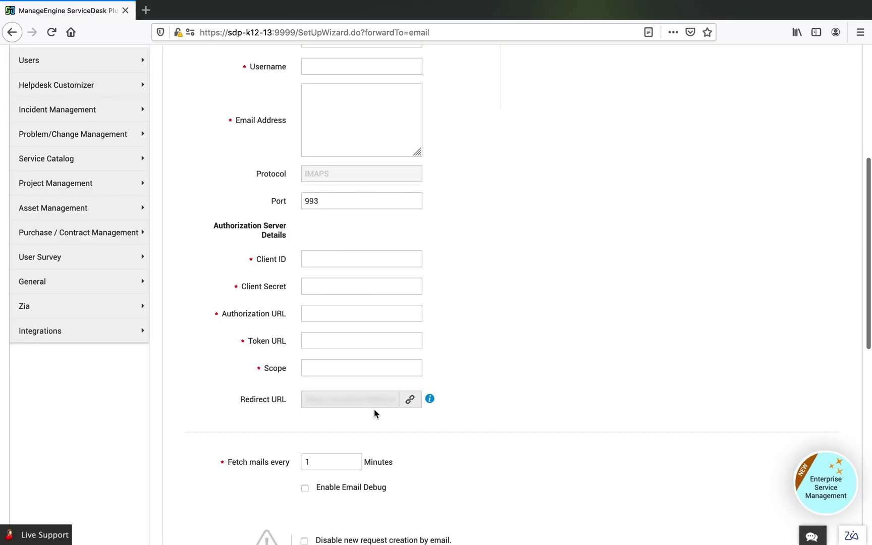
click(410, 400)
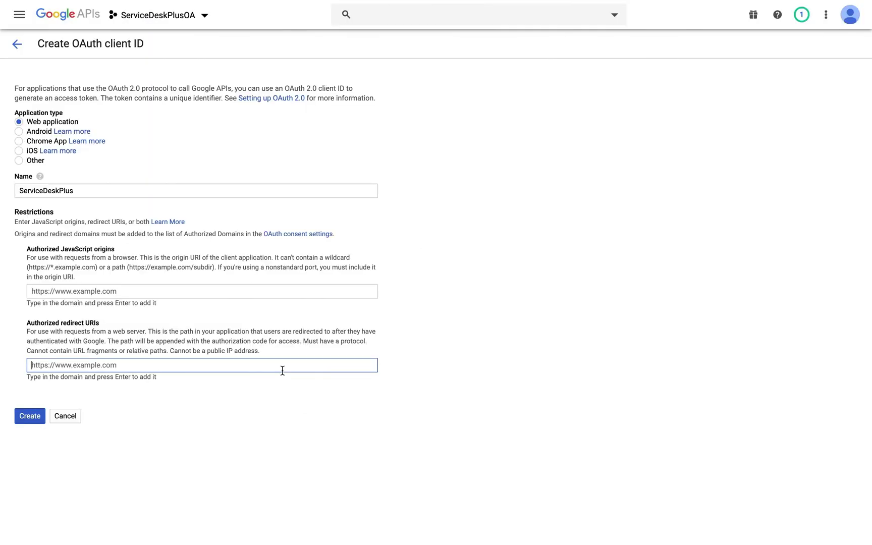
key(ctrl+v)
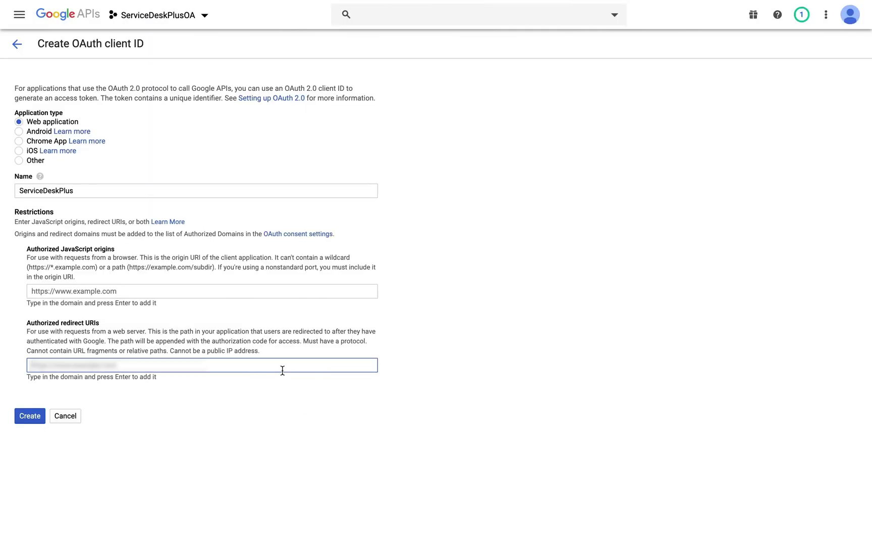
click(34, 442)
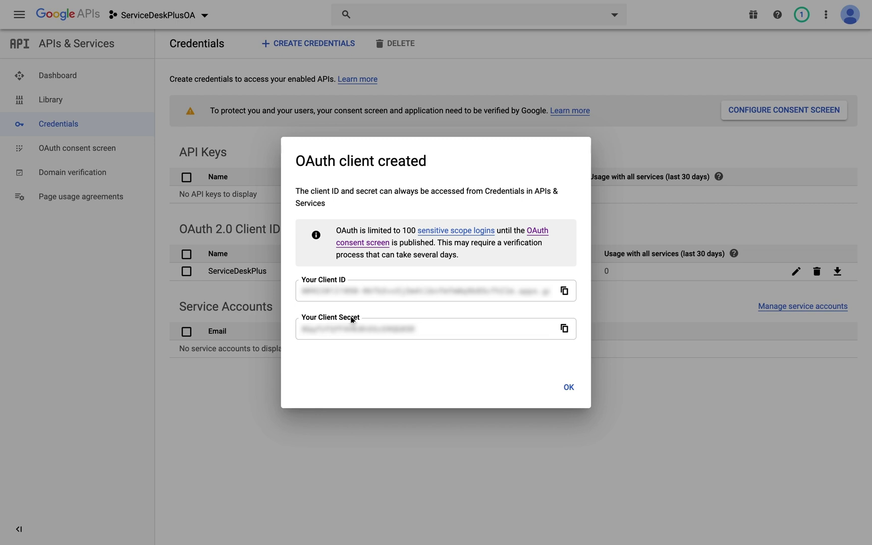
Copy the new client ID into ServiceDesk Plus's Client ID field
click(564, 292)
key(super+Tab)
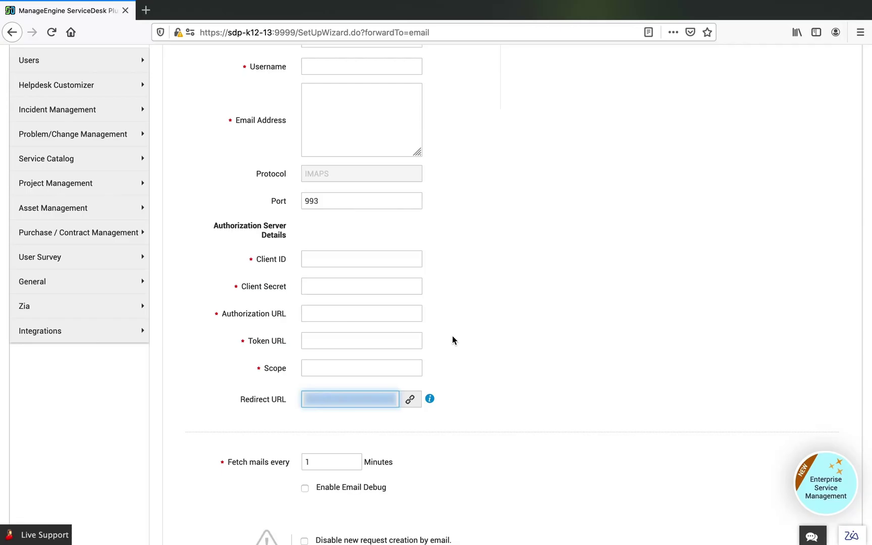
click(359, 261)
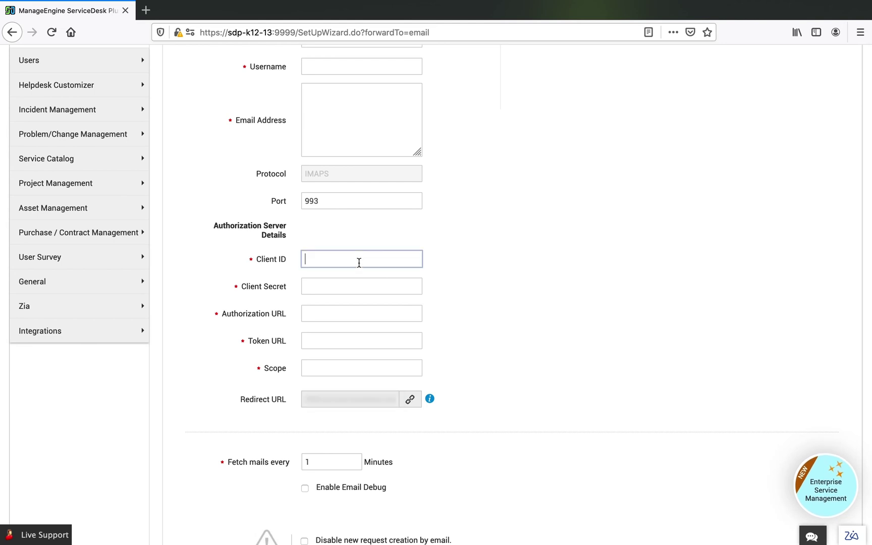
key(super+v)
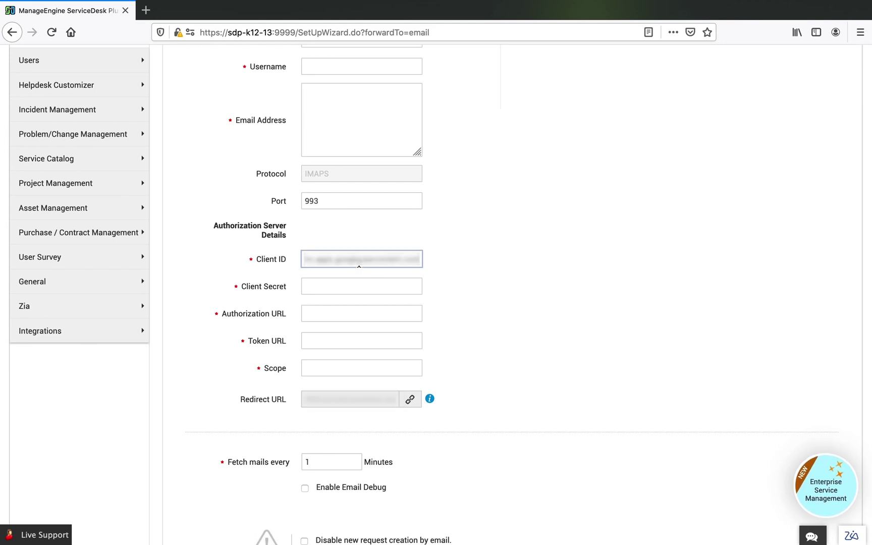
Copy the client secret into ServiceDesk Plus's Client Secret field
key(super+Tab)
click(564, 329)
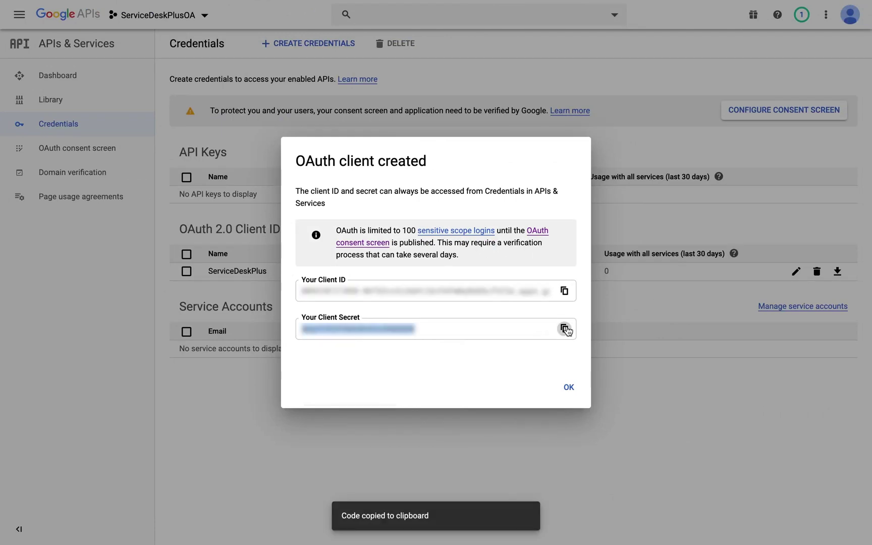
key(super+Tab)
click(374, 286)
key(super+v)
scroll(328, 217, up, 3)
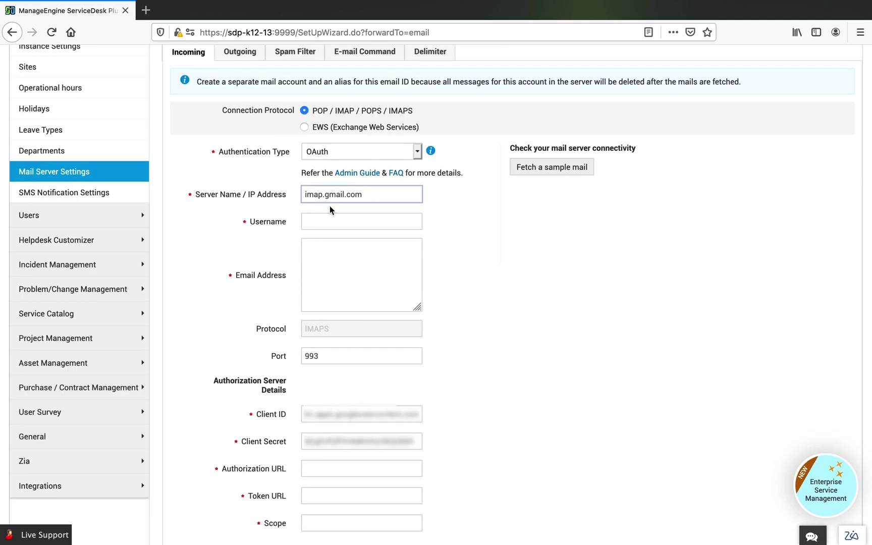
click(328, 221)
click(331, 253)
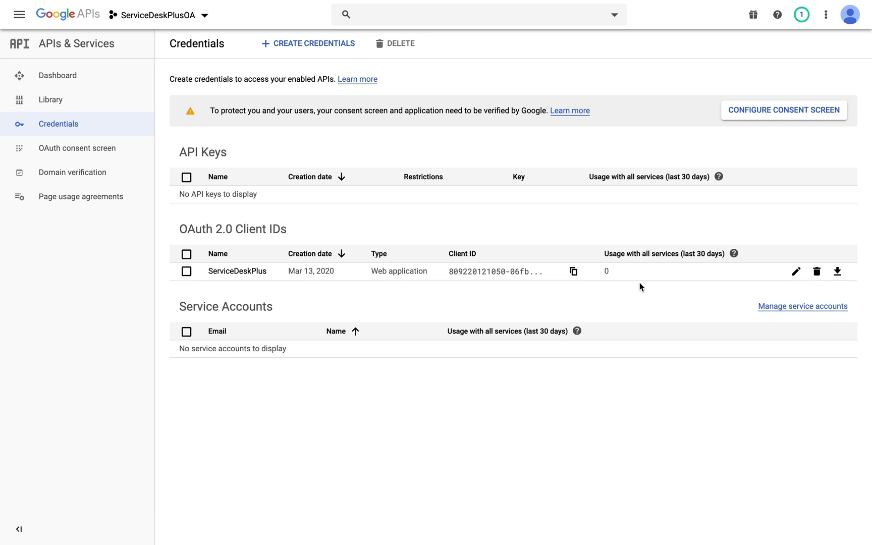
Download the ServiceDeskPlus client's client_secret JSON and open it in the text editor
click(837, 274)
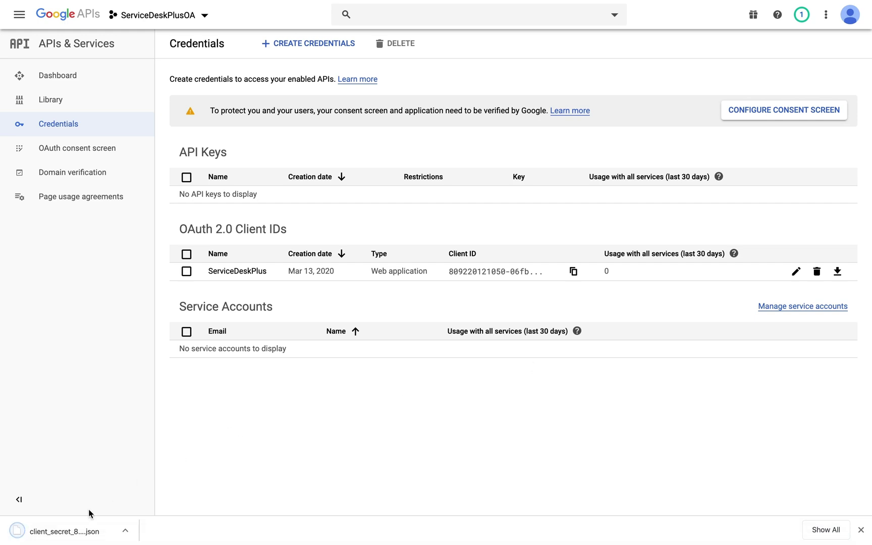
click(76, 533)
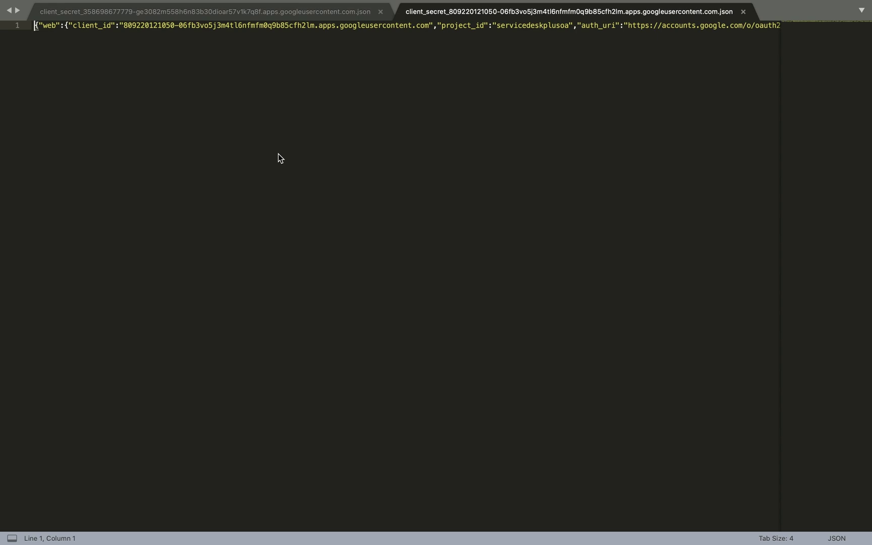
Back in the client secret JSON in Sublime Text, select the client_id key text
scroll(335, 119, right, 10)
scroll(336, 118, right, 6)
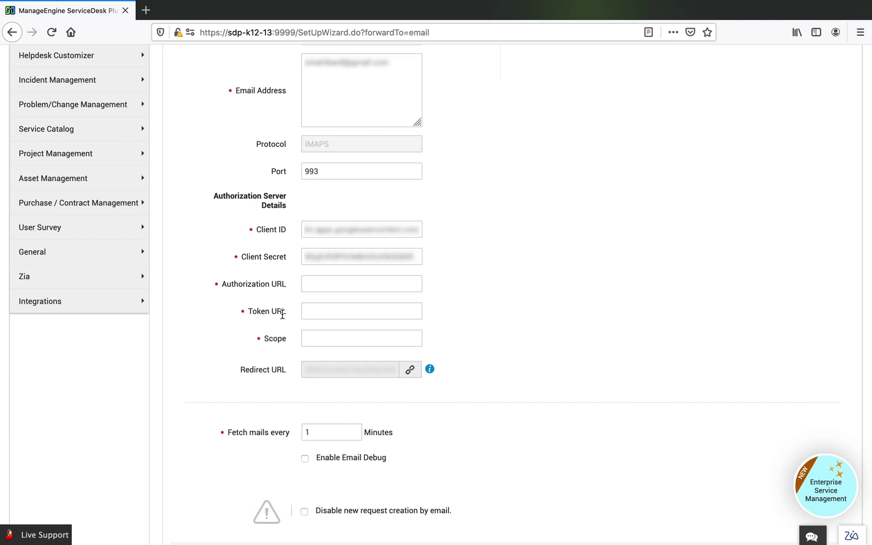
key(super+Tab)
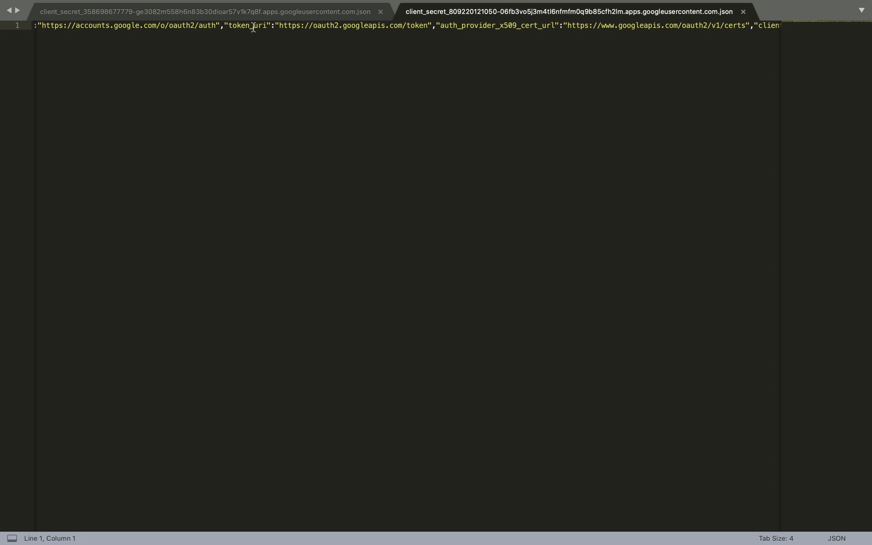
scroll(253, 28, left, 10)
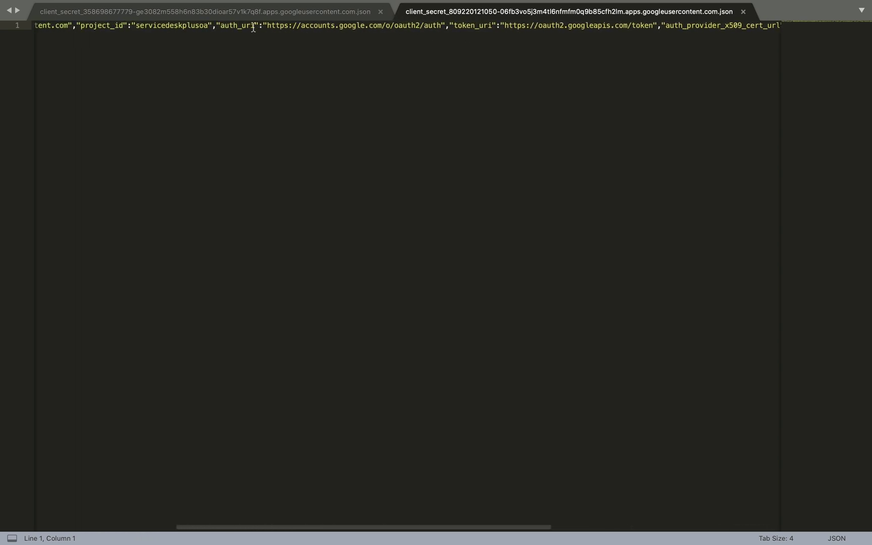
scroll(253, 28, left, 5)
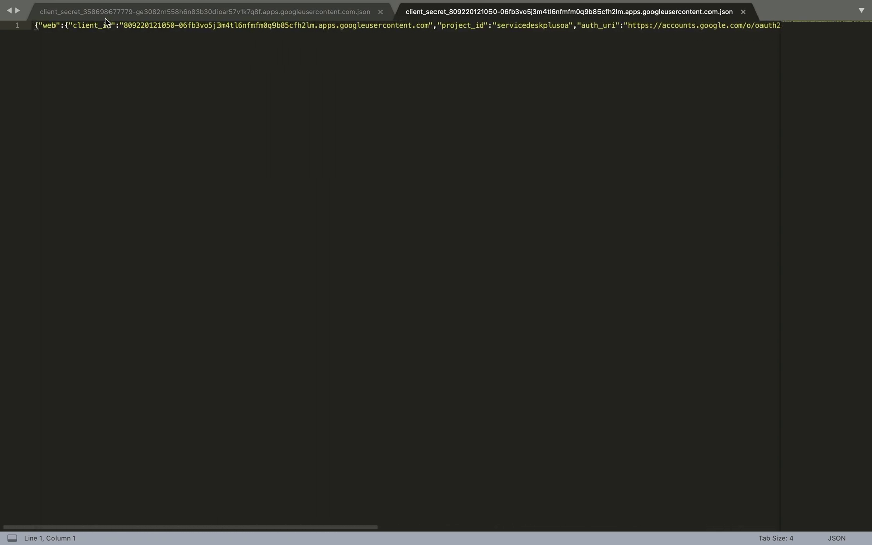
drag(73, 25, 114, 24)
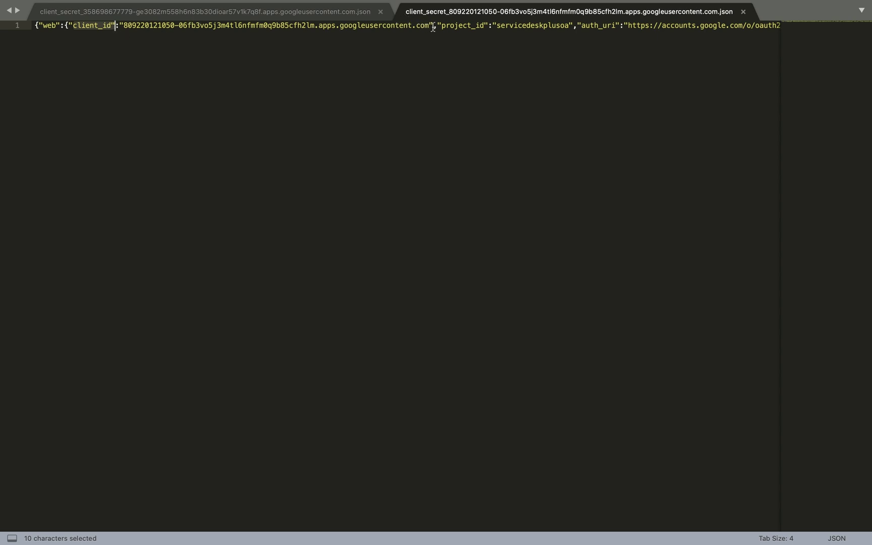
scroll(483, 26, right, 1)
scroll(483, 27, right, 3)
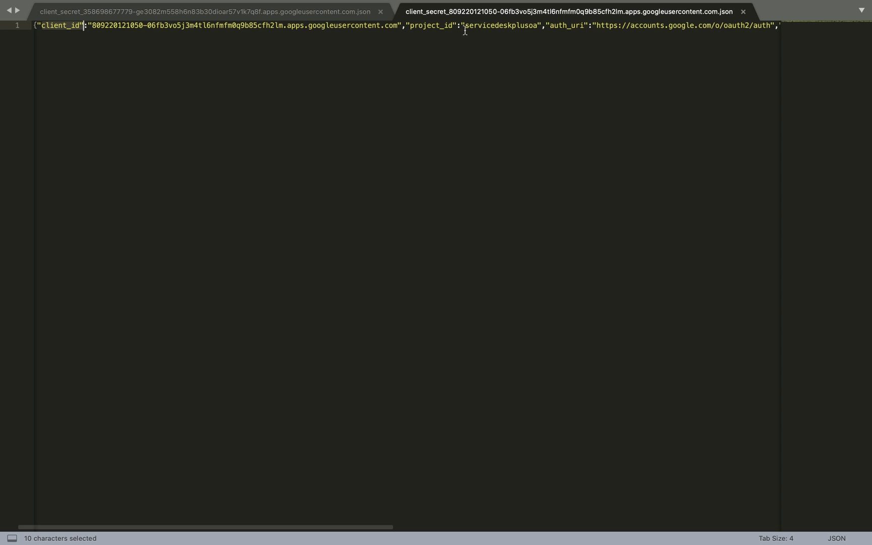
scroll(538, 27, right, 1)
scroll(538, 26, right, 8)
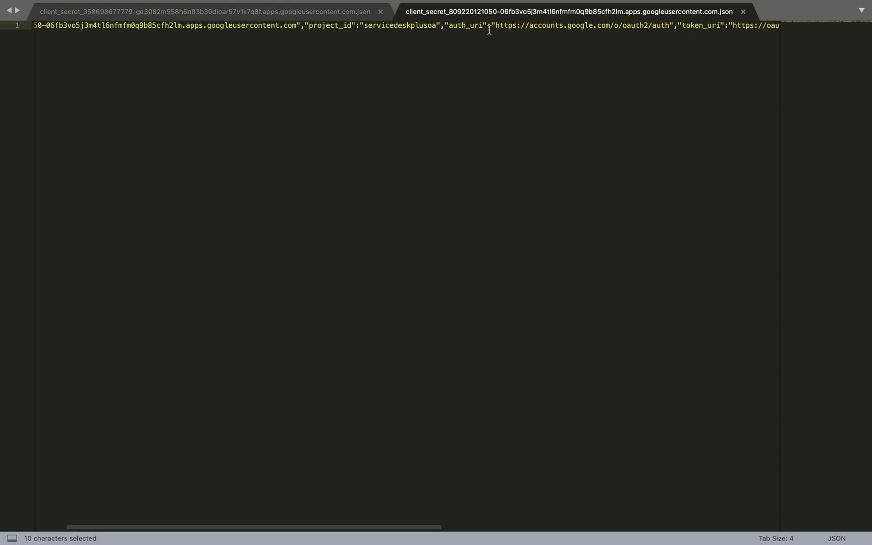
scroll(489, 30, right, 3)
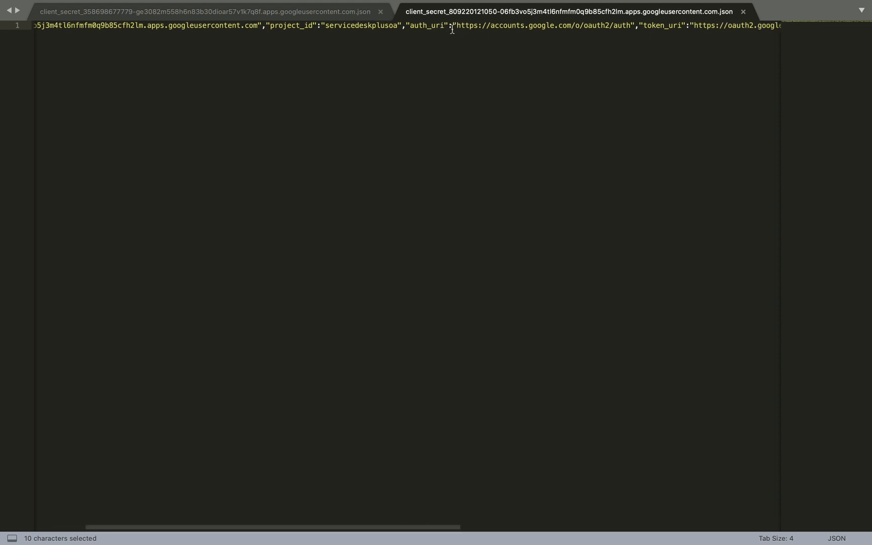
drag(458, 24, 631, 25)
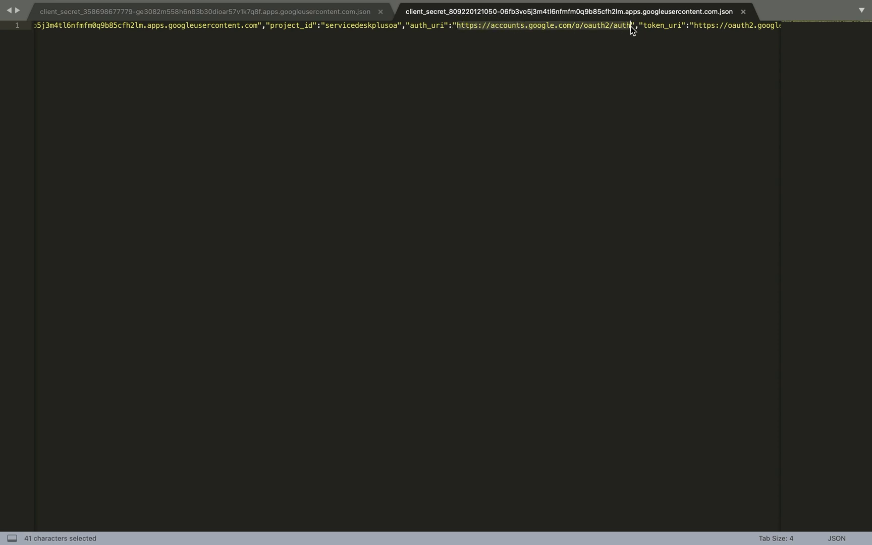
key(super+Tab)
click(366, 285)
key(super+v)
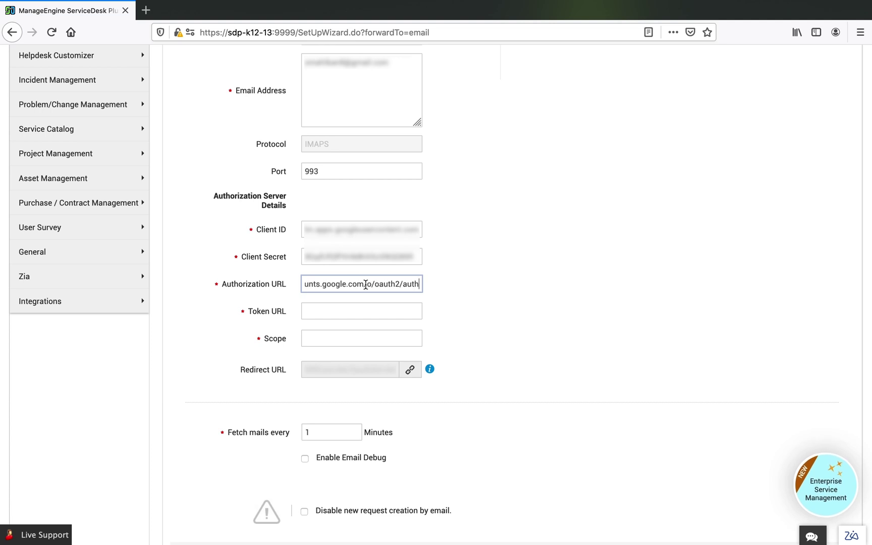
click(575, 343)
Copy the token_uri value from the JSON and paste it into the Token URL field
key(super+Tab)
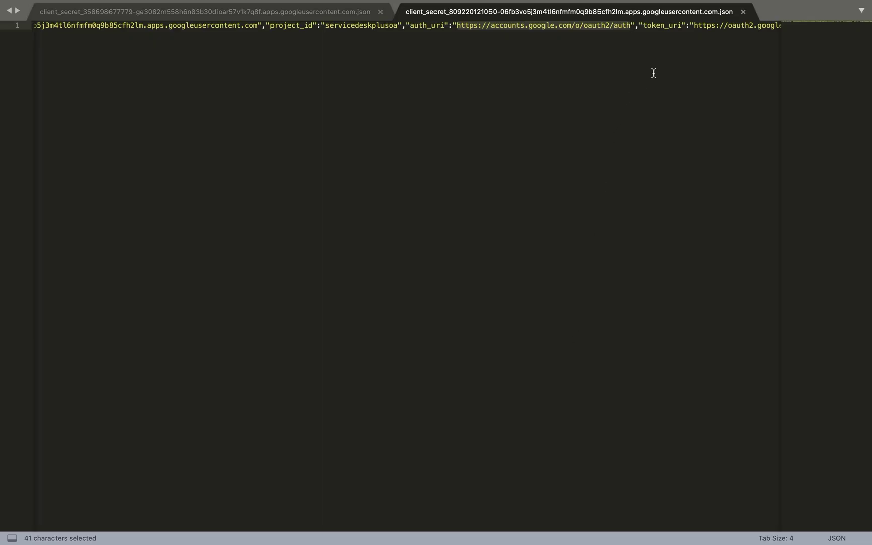
scroll(639, 30, right, 5)
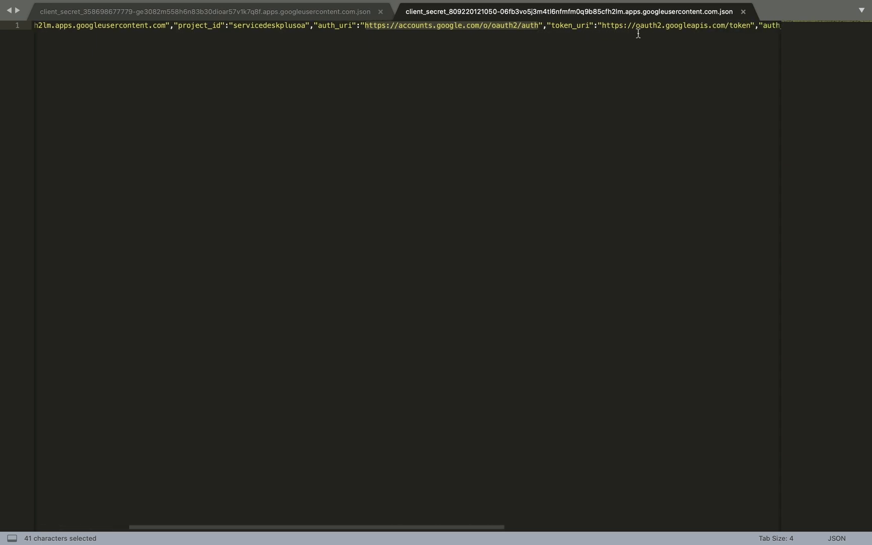
drag(554, 25, 702, 25)
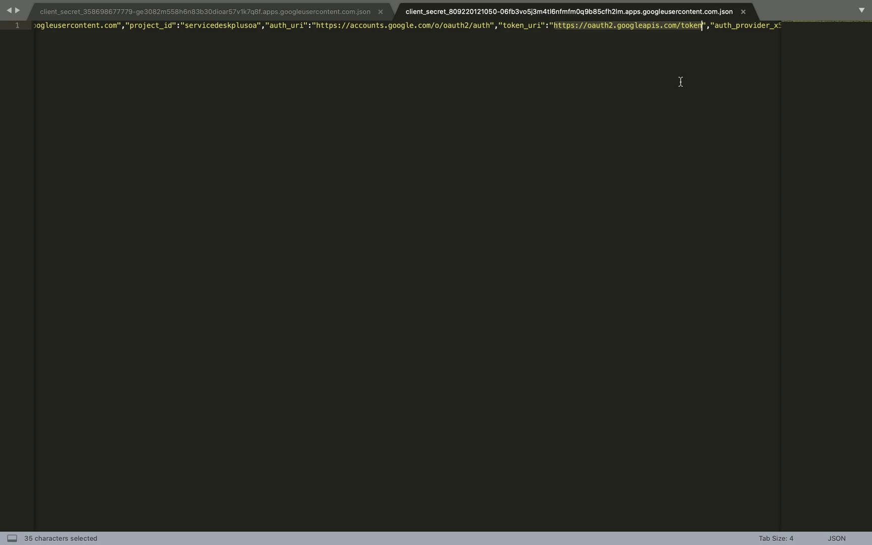
key(super+Tab)
click(357, 307)
key(super+v)
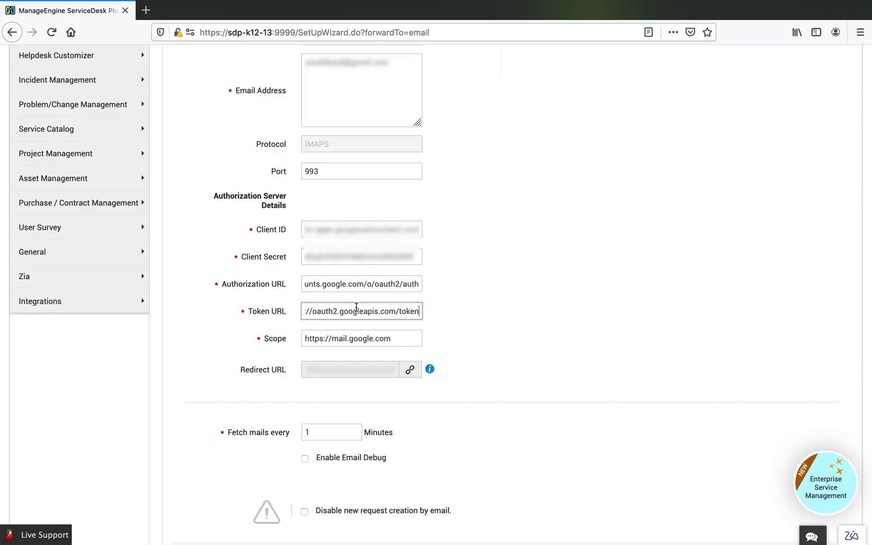
scroll(364, 313, up, 4)
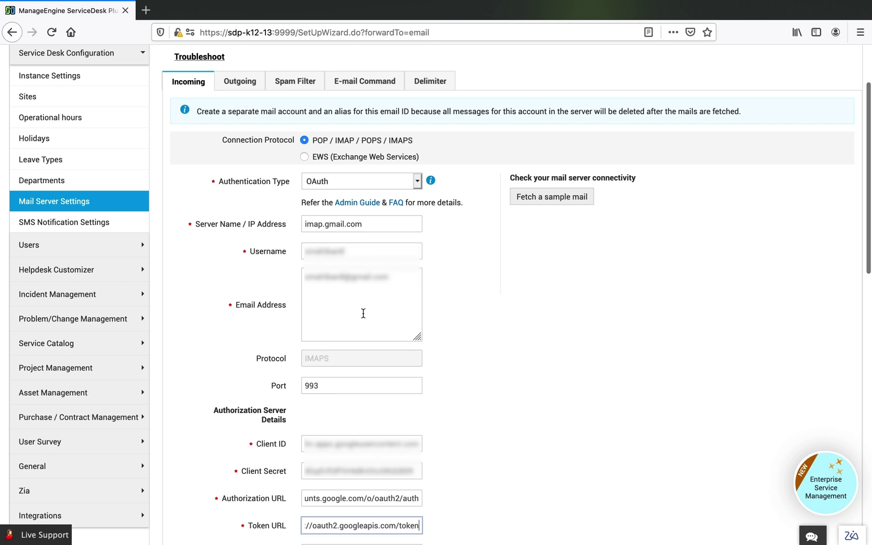
Save the incoming mail settings and sign in with the Gmail account address and password
scroll(363, 313, down, 9)
click(509, 331)
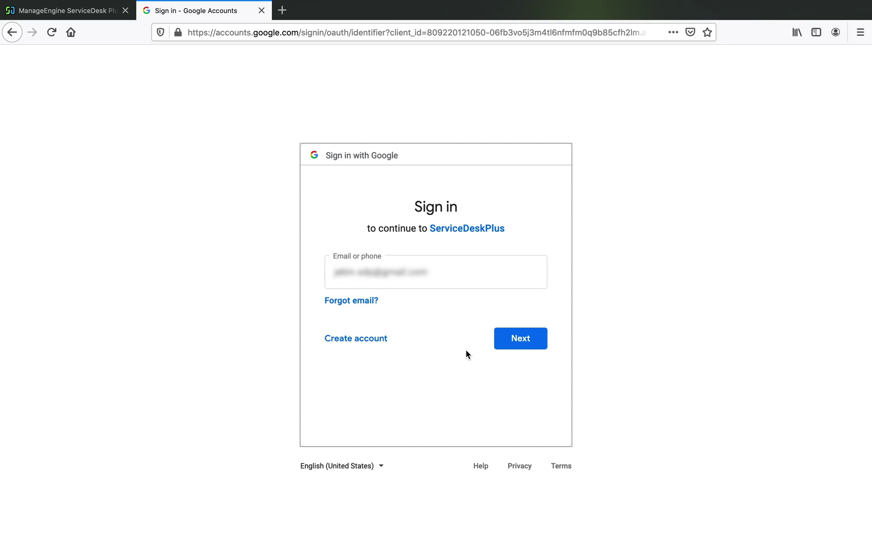
click(508, 336)
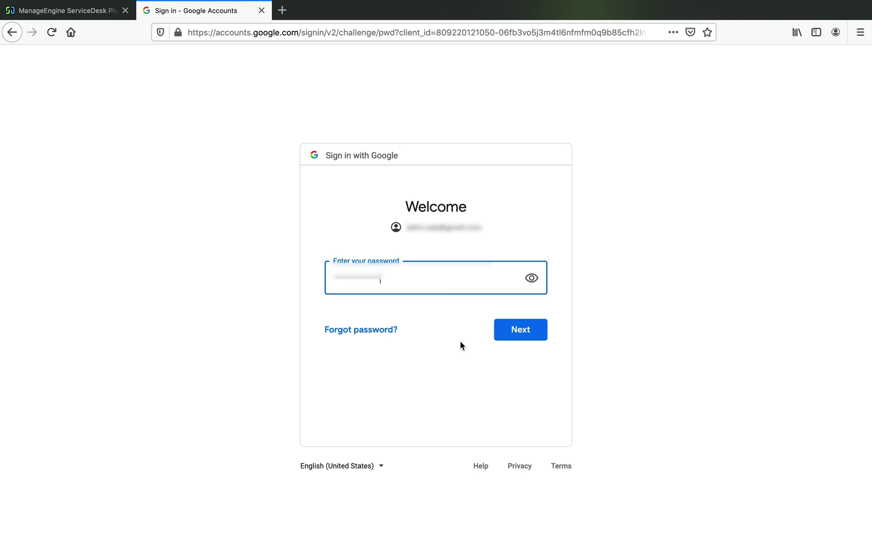
click(525, 333)
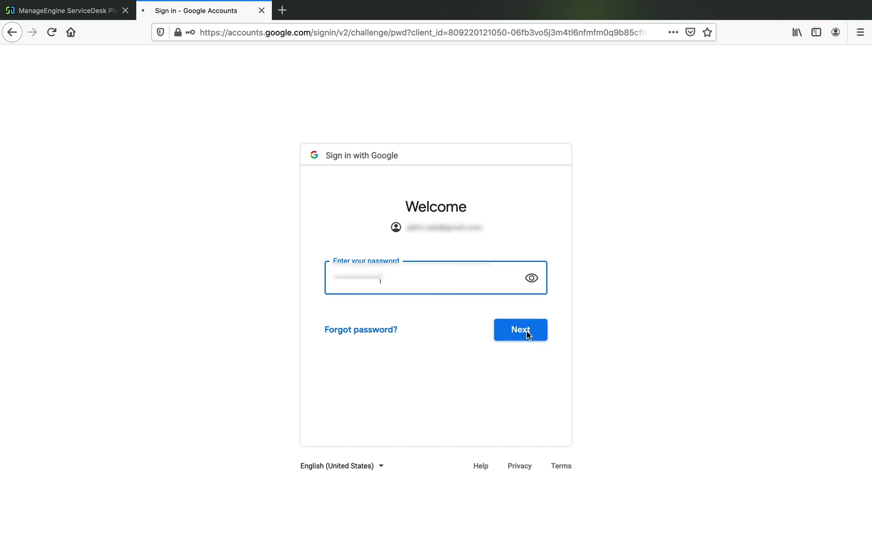
Allow ServiceDeskPlus access to the Gmail mailbox and return to Mail Server Settings
click(226, 149)
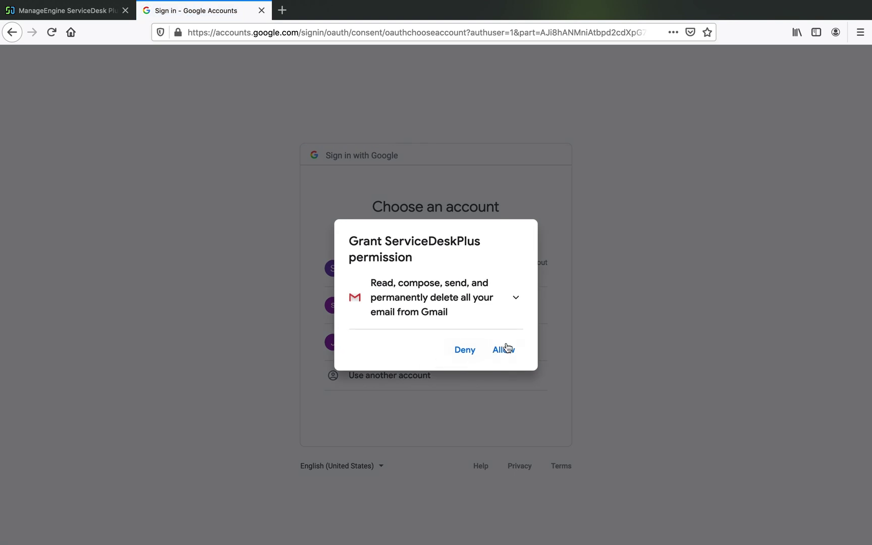
click(509, 350)
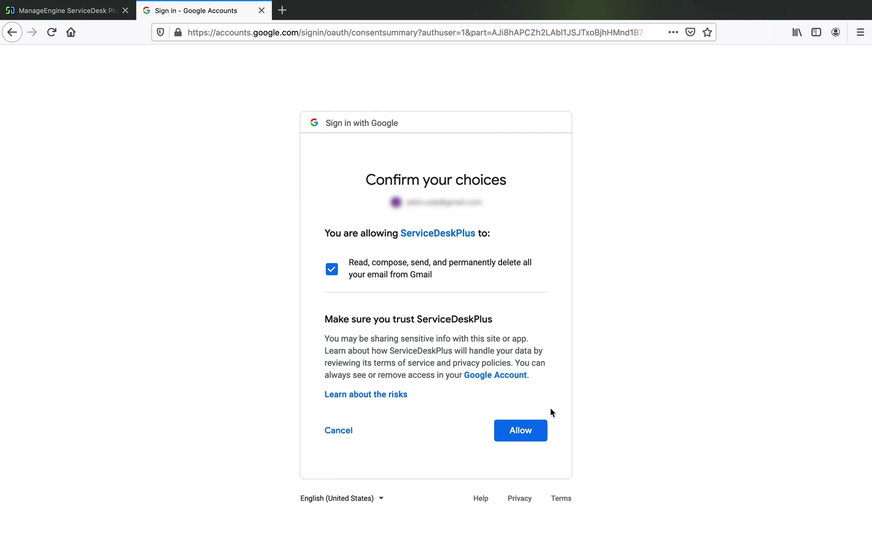
click(525, 430)
click(81, 11)
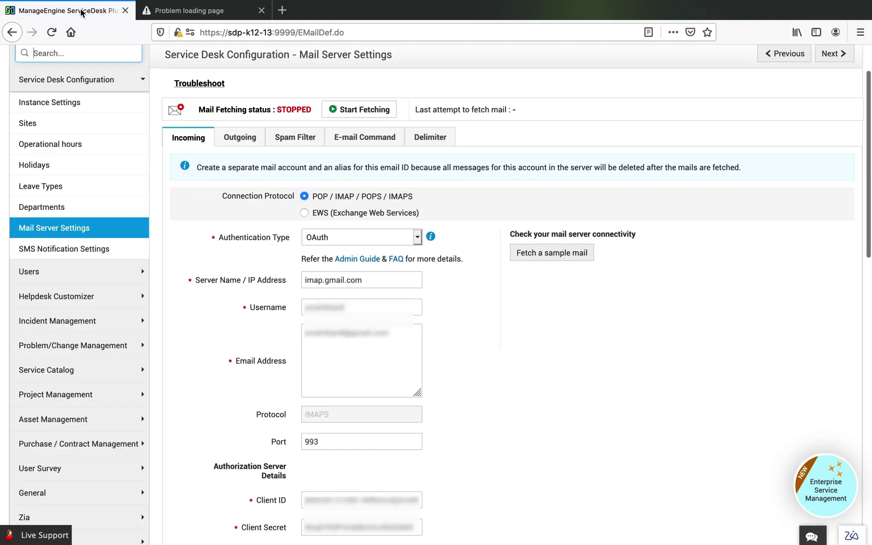
scroll(207, 211, down, 5)
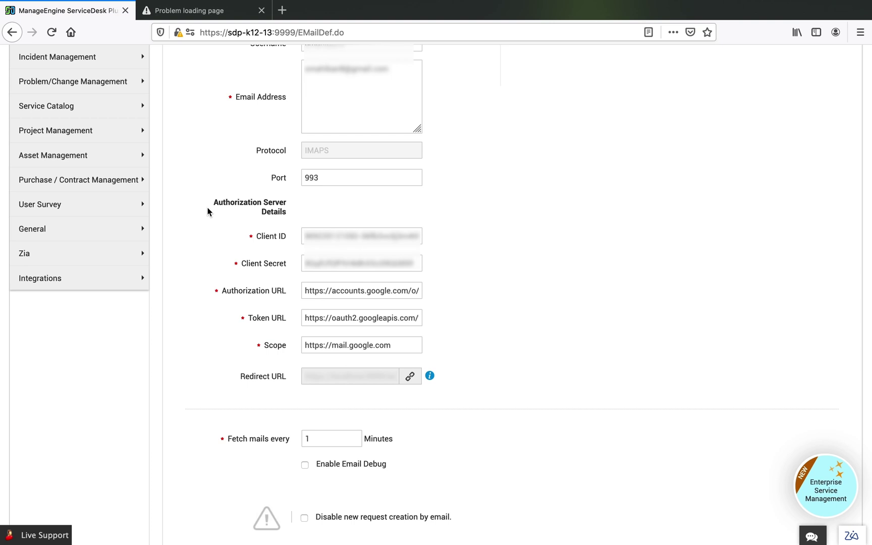